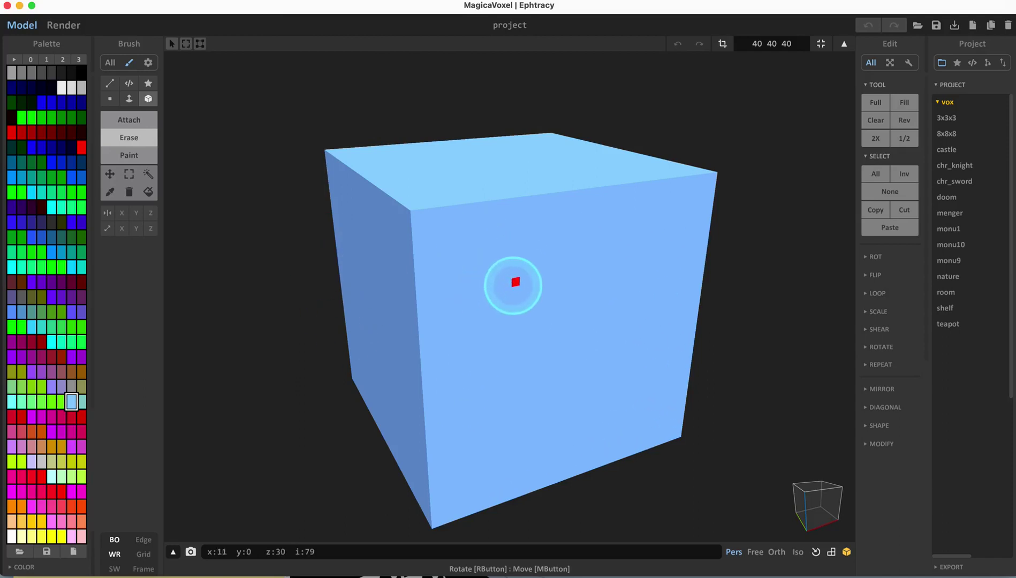
Examine the solid blue cube from several angles and distances.
{"action": "right_click_drag", "start_coordinate": [499, 267], "coordinate": [571, 328]}
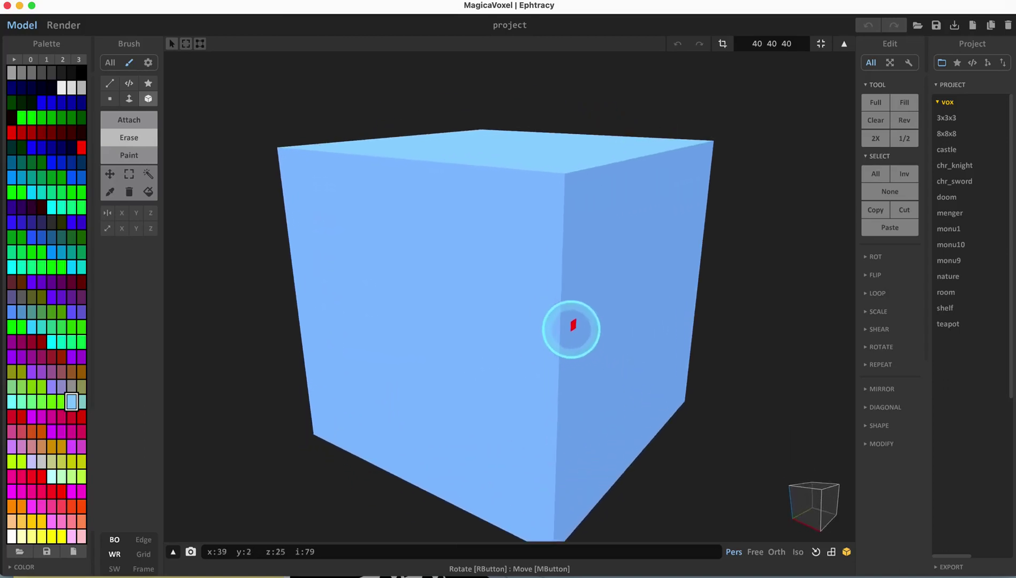
{"action": "scroll", "coordinate": [572, 329], "scroll_direction": "up", "scroll_amount": 3}
{"action": "scroll", "coordinate": [571, 329], "scroll_direction": "down", "scroll_amount": 5}
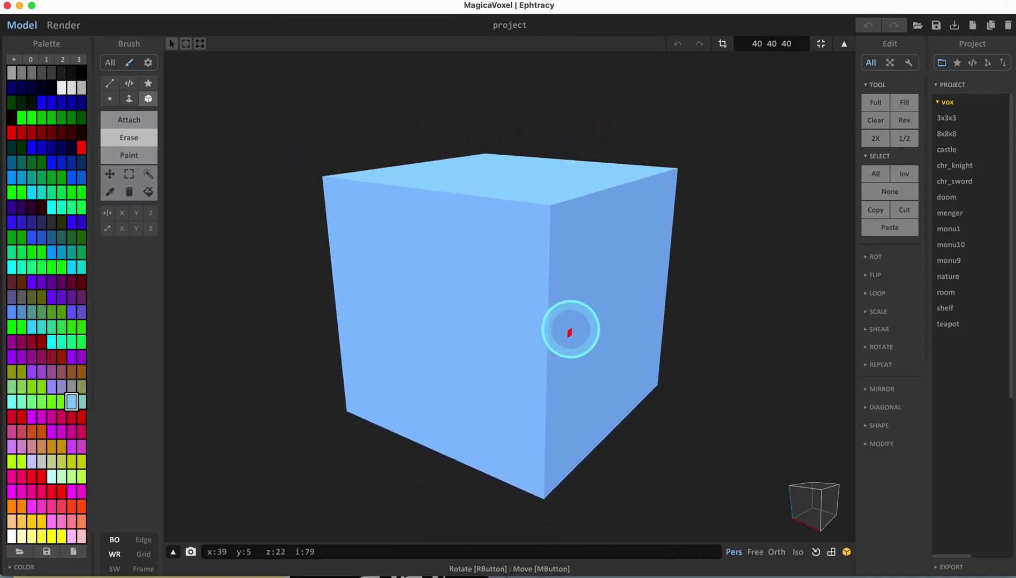
{"action": "scroll", "coordinate": [570, 329], "scroll_direction": "up", "scroll_amount": 3}
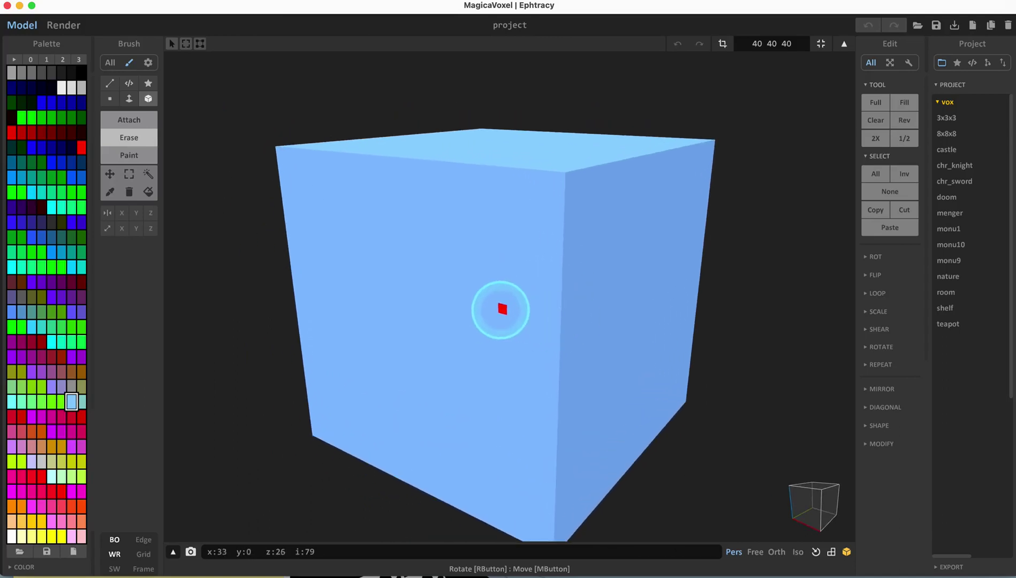
{"action": "right_click_drag", "start_coordinate": [503, 318], "coordinate": [508, 287]}
{"action": "right_click_drag", "start_coordinate": [590, 299], "coordinate": [570, 307]}
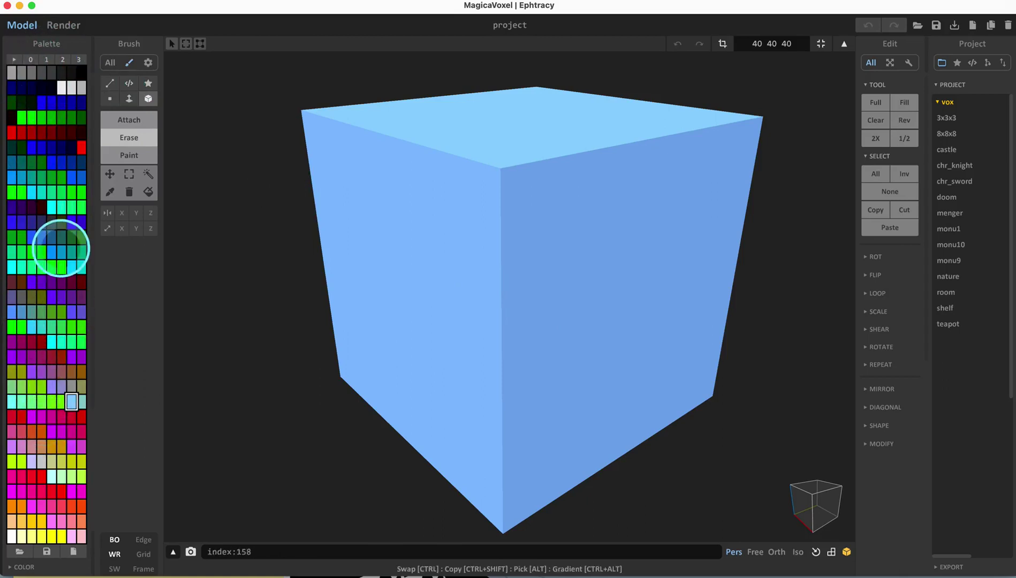
Try default palettes 1, 2 and 3, and recolour the first two swatches of the last palette green and red.
{"action": "left_click", "coordinate": [47, 59]}
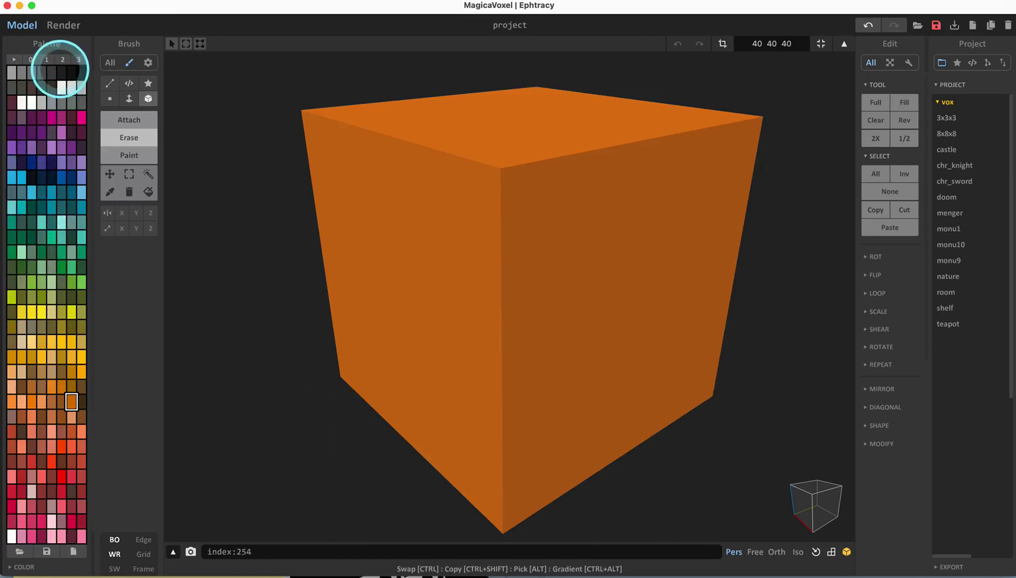
{"action": "left_click", "coordinate": [62, 60]}
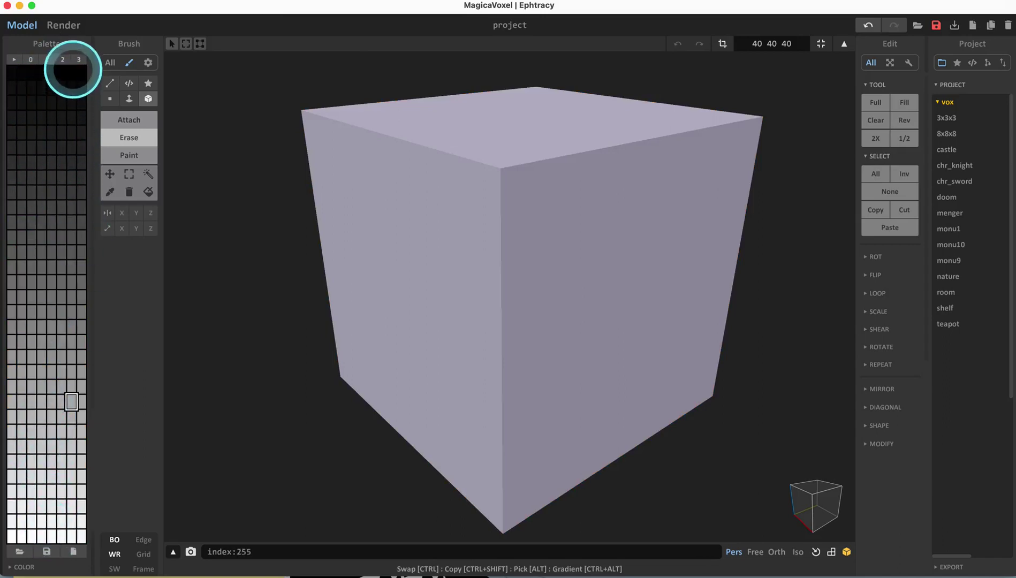
{"action": "left_click", "coordinate": [78, 60]}
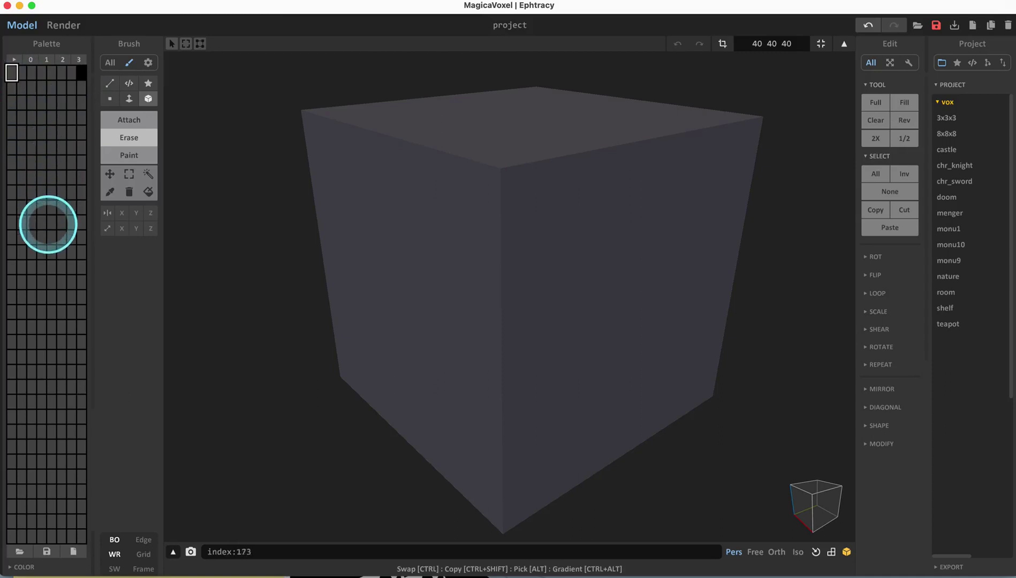
{"action": "left_click", "coordinate": [22, 565]}
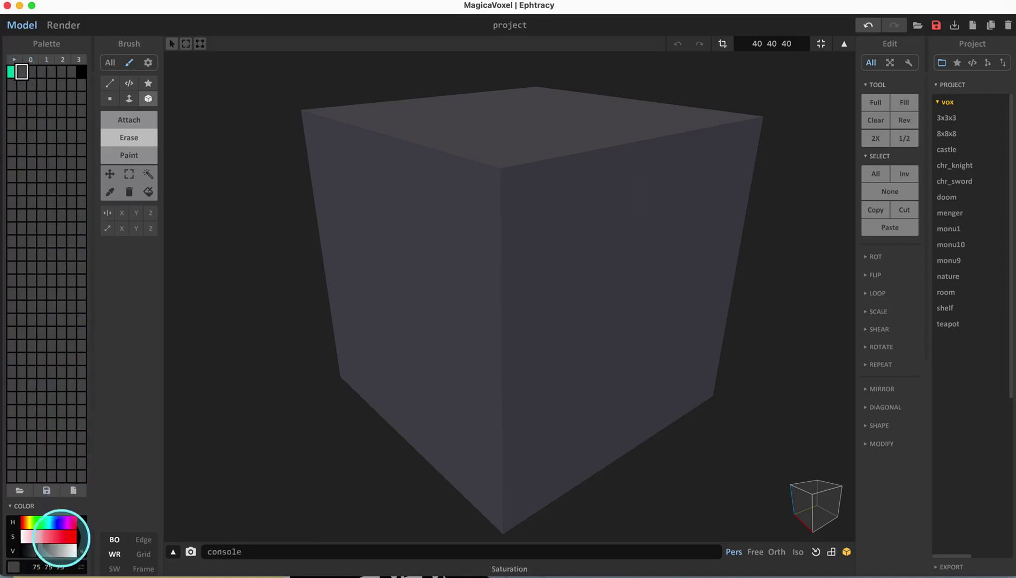
{"action": "left_click_drag", "start_coordinate": [67, 552], "coordinate": [73, 551]}
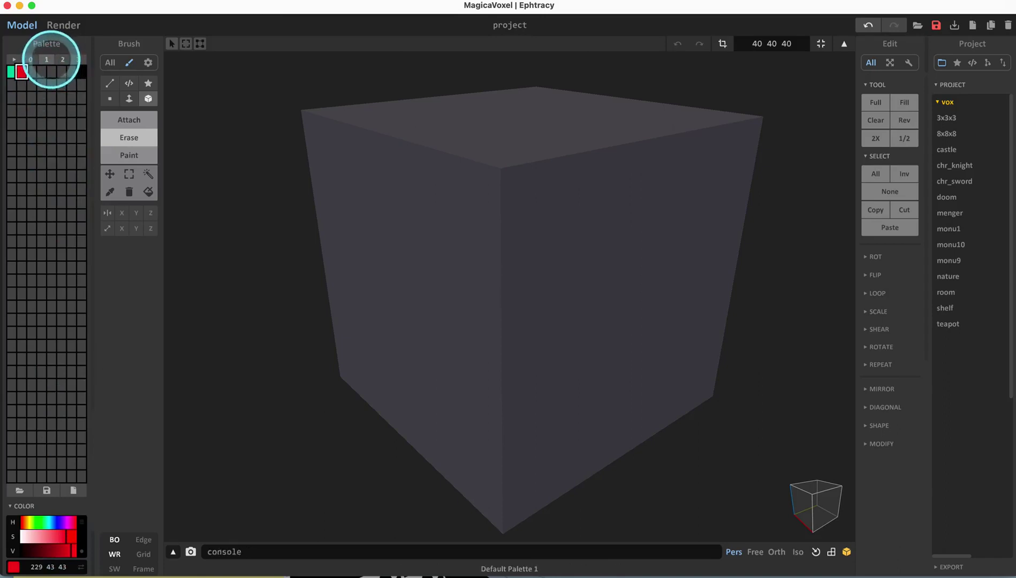
Load default palette 1 and select the light blue swatch (125, 185, 222) as the active colour.
{"action": "left_click", "coordinate": [47, 59]}
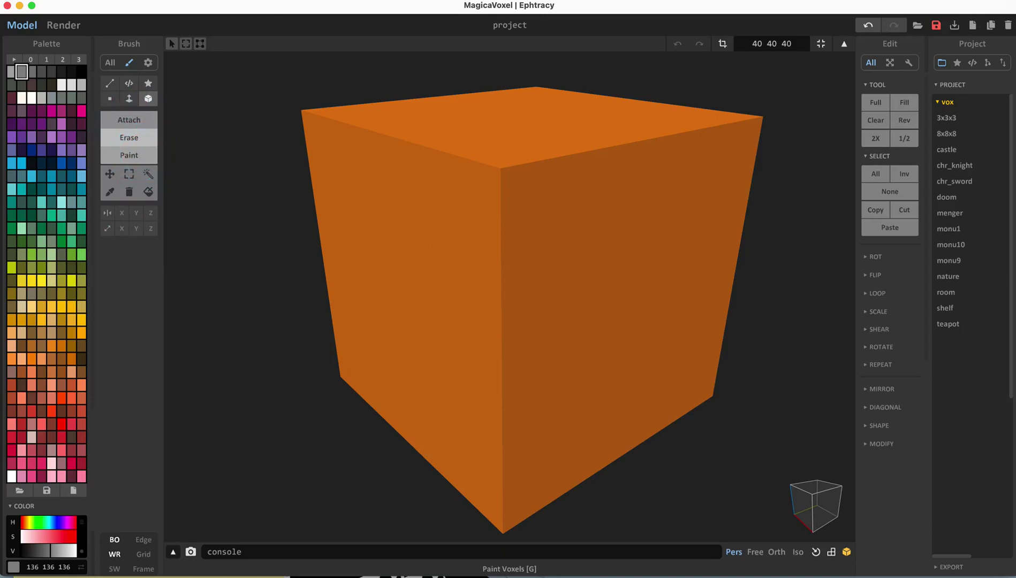
{"action": "right_click_drag", "start_coordinate": [343, 220], "coordinate": [460, 207]}
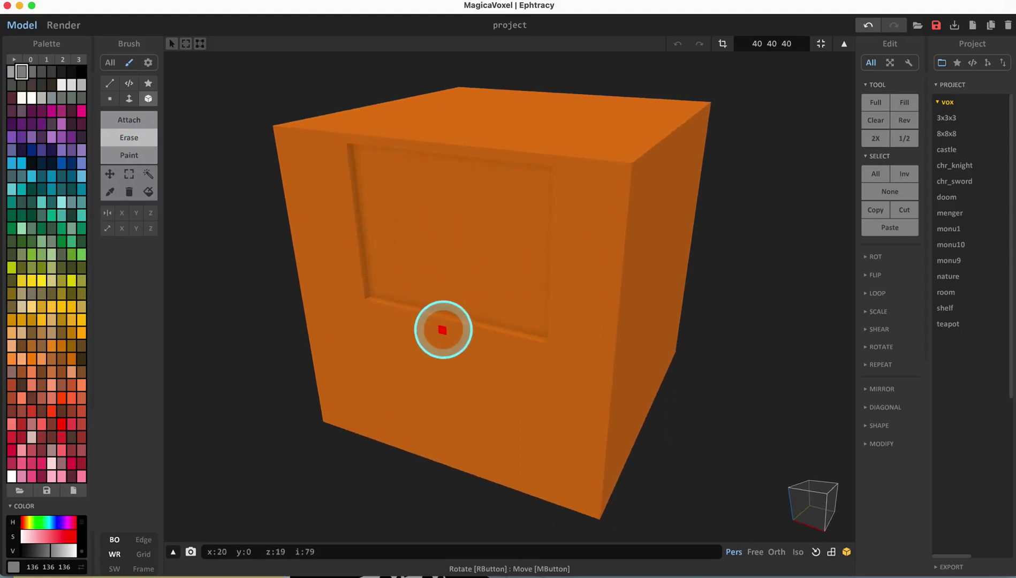
{"action": "left_click", "coordinate": [82, 177]}
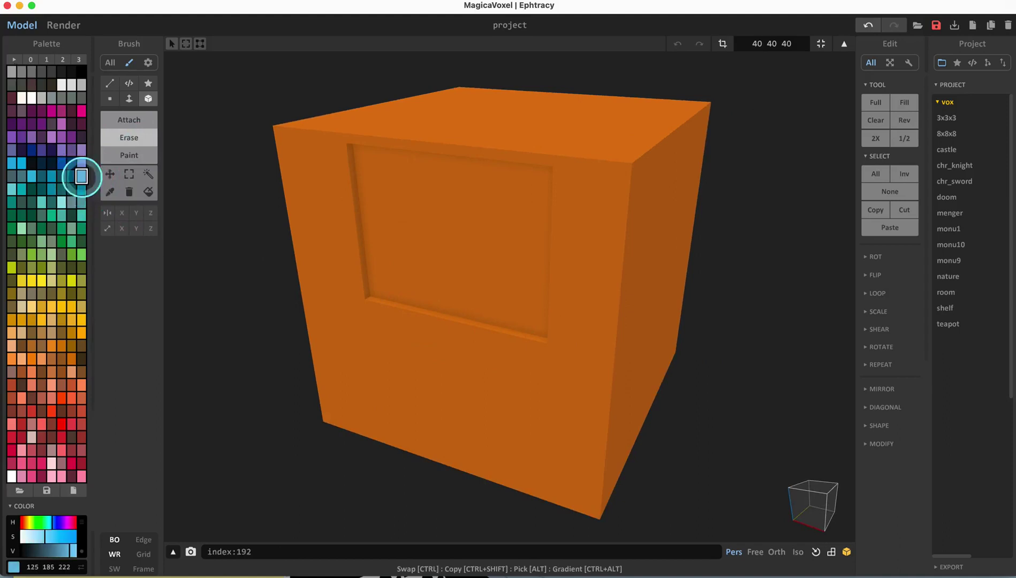
Erase overlapping rectangular recesses from the cube's front face, its lower front edge and the adjacent side face.
{"action": "left_click_drag", "start_coordinate": [363, 200], "coordinate": [397, 245]}
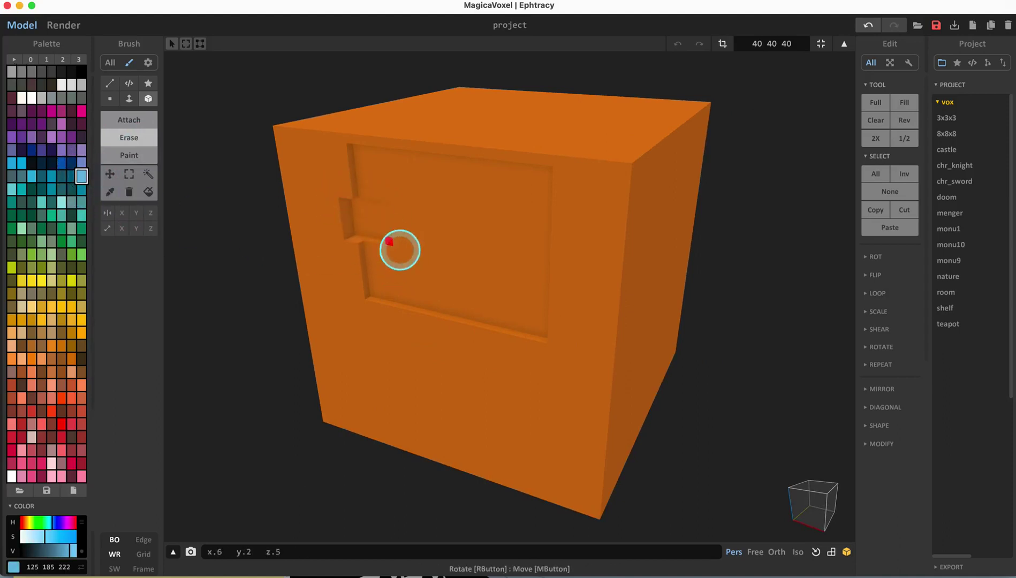
{"action": "mouse_move", "coordinate": [390, 285]}
{"action": "left_mouse_down"}
{"action": "mouse_move", "coordinate": [554, 422]}
{"action": "mouse_move", "coordinate": [385, 241]}
{"action": "mouse_move", "coordinate": [549, 369]}
{"action": "mouse_move", "coordinate": [577, 370]}
{"action": "mouse_move", "coordinate": [451, 236]}
{"action": "mouse_move", "coordinate": [459, 266]}
{"action": "mouse_move", "coordinate": [572, 356]}
{"action": "mouse_move", "coordinate": [413, 297]}
{"action": "mouse_move", "coordinate": [345, 182]}
{"action": "mouse_move", "coordinate": [368, 118]}
{"action": "mouse_move", "coordinate": [355, 117]}
{"action": "mouse_move", "coordinate": [533, 209]}
{"action": "mouse_move", "coordinate": [529, 200]}
{"action": "left_mouse_up"}
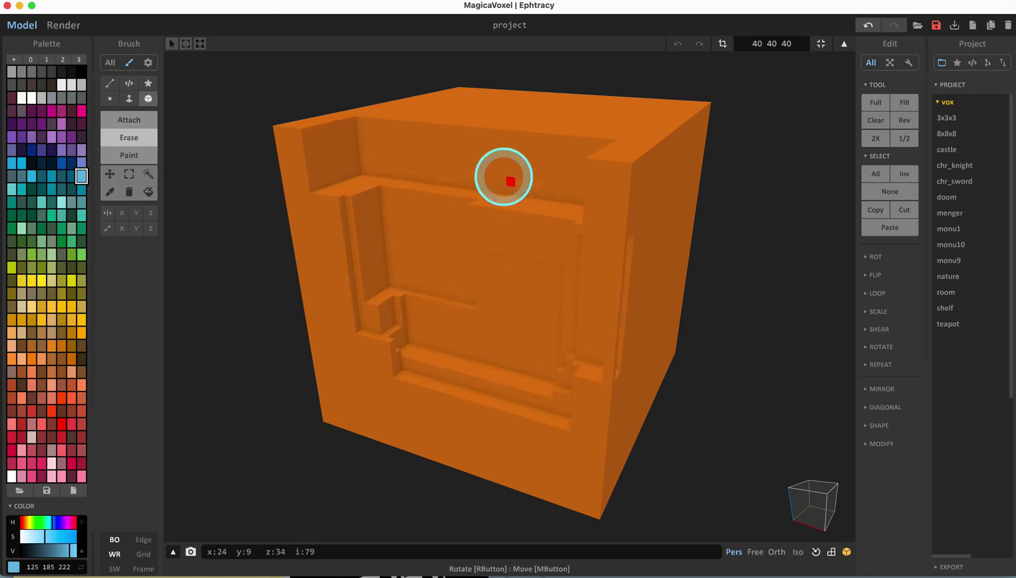
{"action": "mouse_move", "coordinate": [449, 177]}
{"action": "right_mouse_down"}
{"action": "mouse_move", "coordinate": [490, 229]}
{"action": "mouse_move", "coordinate": [461, 175]}
{"action": "right_mouse_up"}
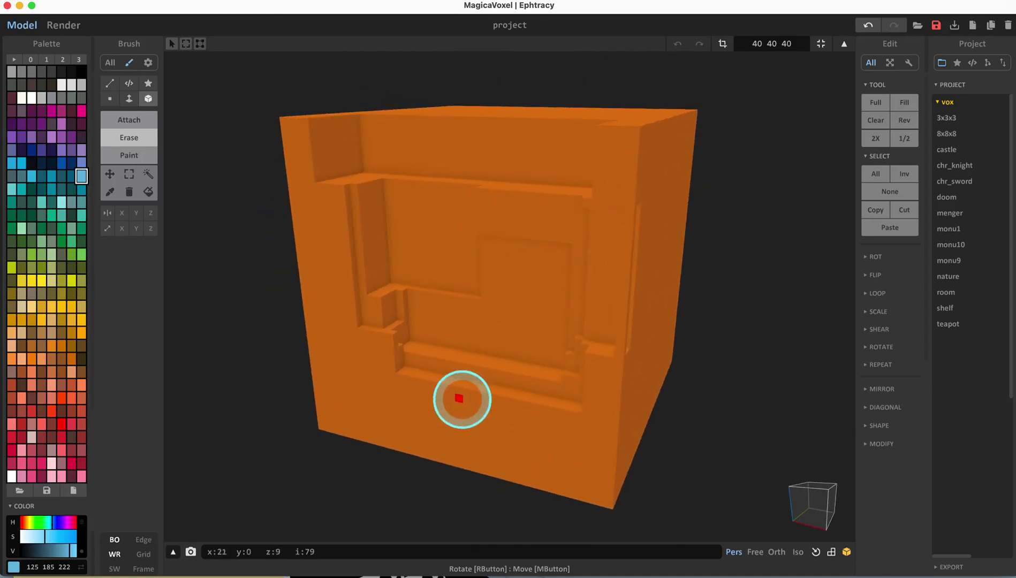
{"action": "mouse_move", "coordinate": [357, 438]}
{"action": "left_mouse_down"}
{"action": "mouse_move", "coordinate": [576, 491]}
{"action": "mouse_move", "coordinate": [426, 431]}
{"action": "mouse_move", "coordinate": [369, 428]}
{"action": "left_mouse_up"}
{"action": "mouse_move", "coordinate": [562, 488]}
{"action": "left_mouse_down"}
{"action": "mouse_move", "coordinate": [367, 453]}
{"action": "mouse_move", "coordinate": [602, 486]}
{"action": "left_mouse_up"}
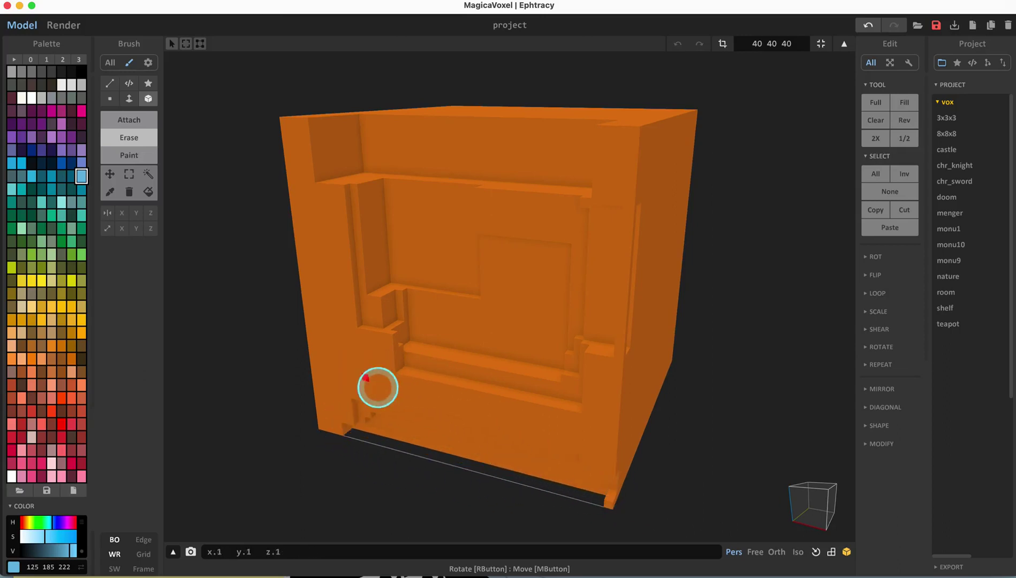
{"action": "right_click_drag", "start_coordinate": [536, 444], "coordinate": [510, 367]}
{"action": "mouse_move", "coordinate": [552, 347]}
{"action": "left_mouse_down"}
{"action": "mouse_move", "coordinate": [504, 282]}
{"action": "mouse_move", "coordinate": [638, 367]}
{"action": "mouse_move", "coordinate": [657, 341]}
{"action": "mouse_move", "coordinate": [540, 302]}
{"action": "mouse_move", "coordinate": [477, 246]}
{"action": "mouse_move", "coordinate": [513, 334]}
{"action": "left_mouse_up"}
{"action": "right_click_drag", "start_coordinate": [513, 333], "coordinate": [555, 338]}
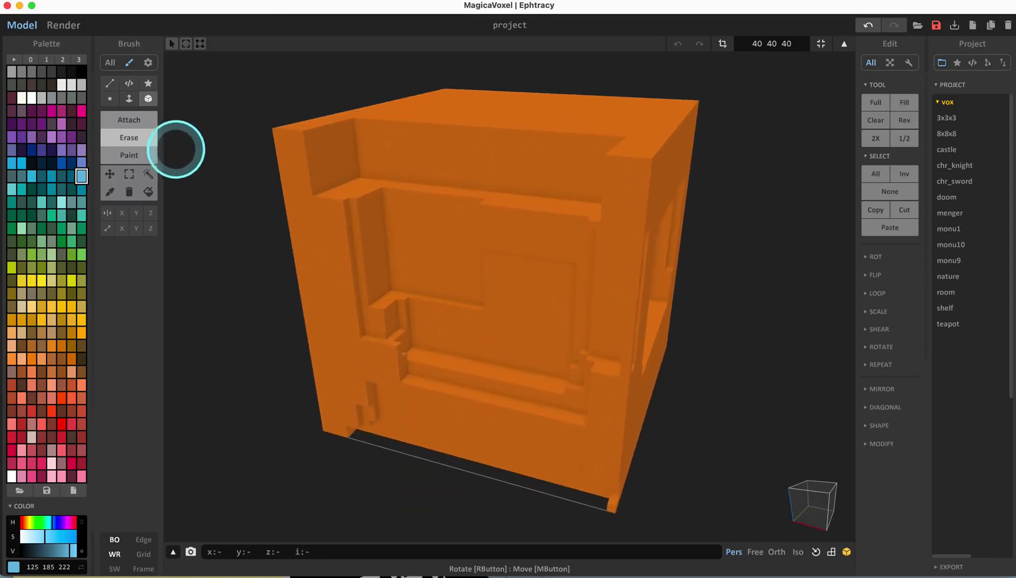
Attach overlapping light blue boxes inside the recesses on the cube's front face.
{"action": "left_click", "coordinate": [130, 155]}
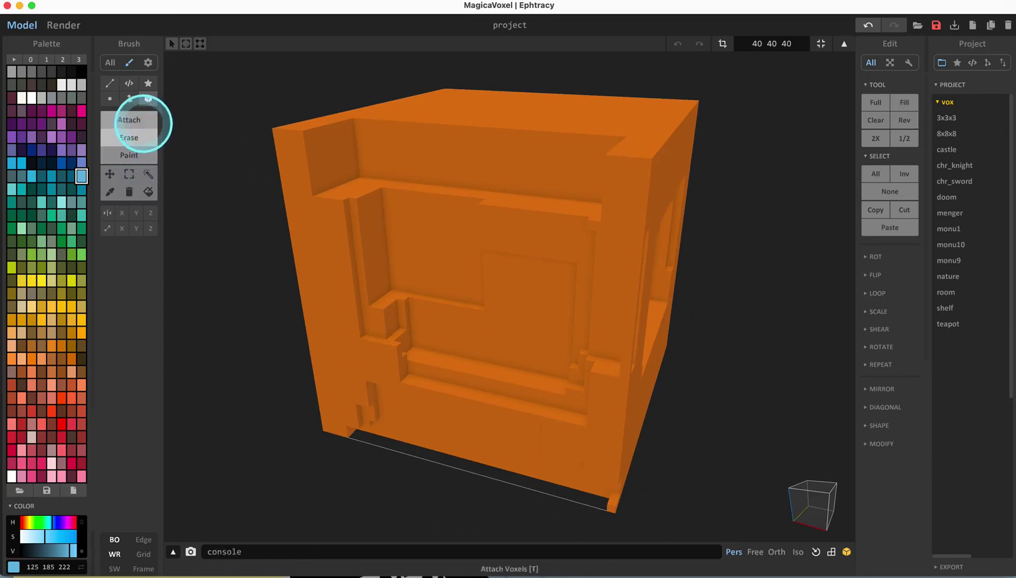
{"action": "left_click", "coordinate": [143, 123]}
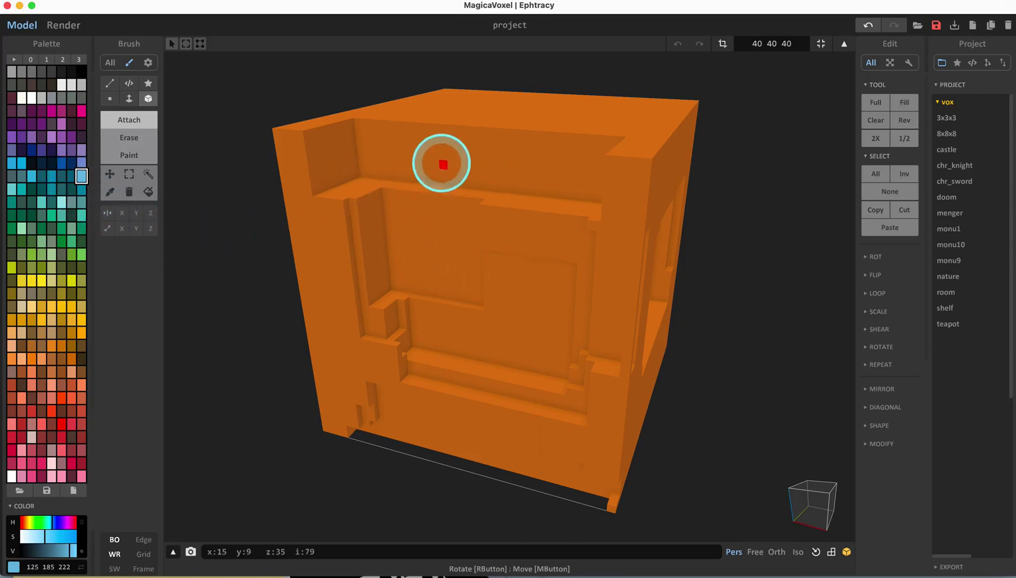
{"action": "left_click_drag", "start_coordinate": [403, 159], "coordinate": [575, 363]}
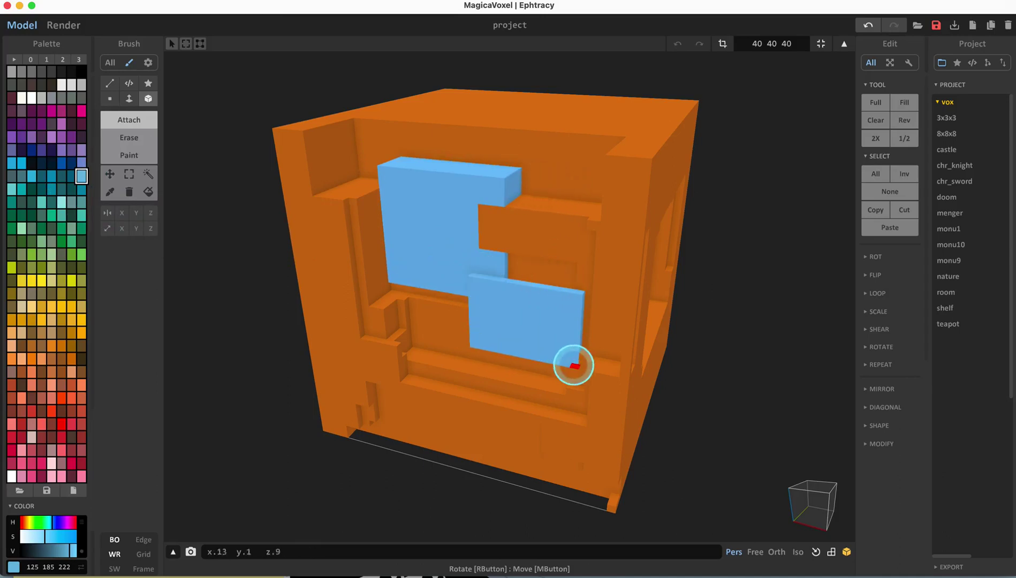
{"action": "mouse_move", "coordinate": [428, 277]}
{"action": "left_mouse_down"}
{"action": "mouse_move", "coordinate": [535, 347]}
{"action": "mouse_move", "coordinate": [527, 352]}
{"action": "mouse_move", "coordinate": [539, 363]}
{"action": "mouse_move", "coordinate": [530, 364]}
{"action": "mouse_move", "coordinate": [520, 329]}
{"action": "mouse_move", "coordinate": [528, 355]}
{"action": "mouse_move", "coordinate": [476, 315]}
{"action": "left_mouse_up"}
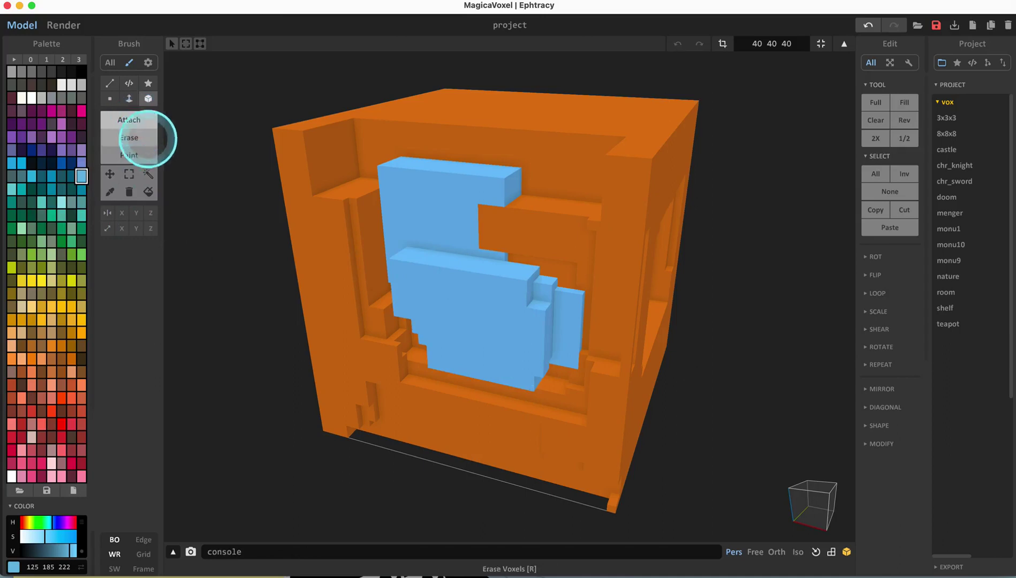
Paint rectangular areas of the cube's front face, including the light blue boxes, with yellow (251, 226, 81).
{"action": "left_click", "coordinate": [129, 155]}
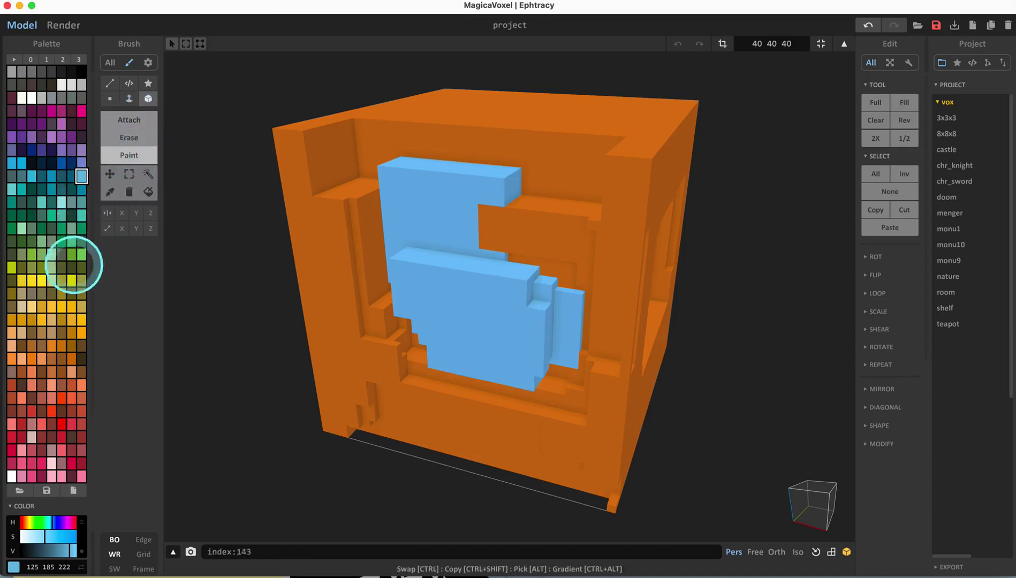
{"action": "left_click", "coordinate": [52, 189]}
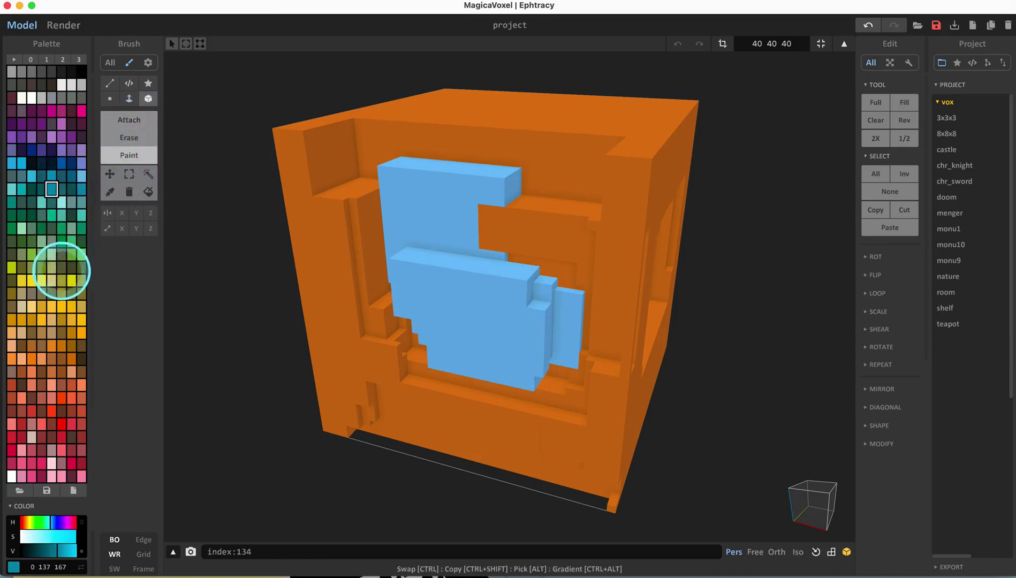
{"action": "left_click", "coordinate": [42, 281]}
{"action": "mouse_move", "coordinate": [406, 181]}
{"action": "left_mouse_down"}
{"action": "mouse_move", "coordinate": [511, 291]}
{"action": "mouse_move", "coordinate": [551, 288]}
{"action": "mouse_move", "coordinate": [558, 181]}
{"action": "mouse_move", "coordinate": [582, 294]}
{"action": "left_mouse_up"}
{"action": "mouse_move", "coordinate": [427, 316]}
{"action": "left_mouse_down"}
{"action": "mouse_move", "coordinate": [592, 436]}
{"action": "mouse_move", "coordinate": [581, 465]}
{"action": "left_mouse_up"}
{"action": "mouse_move", "coordinate": [306, 254]}
{"action": "left_mouse_down"}
{"action": "mouse_move", "coordinate": [475, 402]}
{"action": "mouse_move", "coordinate": [473, 384]}
{"action": "left_mouse_up"}
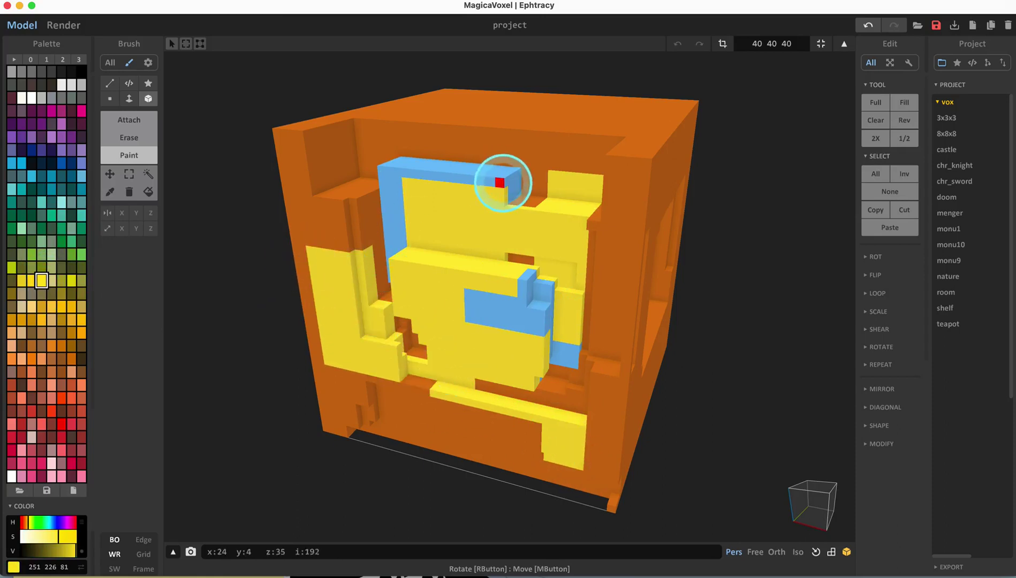
Paint several yellow rectangles on the cube's top face.
{"action": "right_click_drag", "start_coordinate": [503, 183], "coordinate": [483, 193]}
{"action": "left_click_drag", "start_coordinate": [490, 113], "coordinate": [595, 167]}
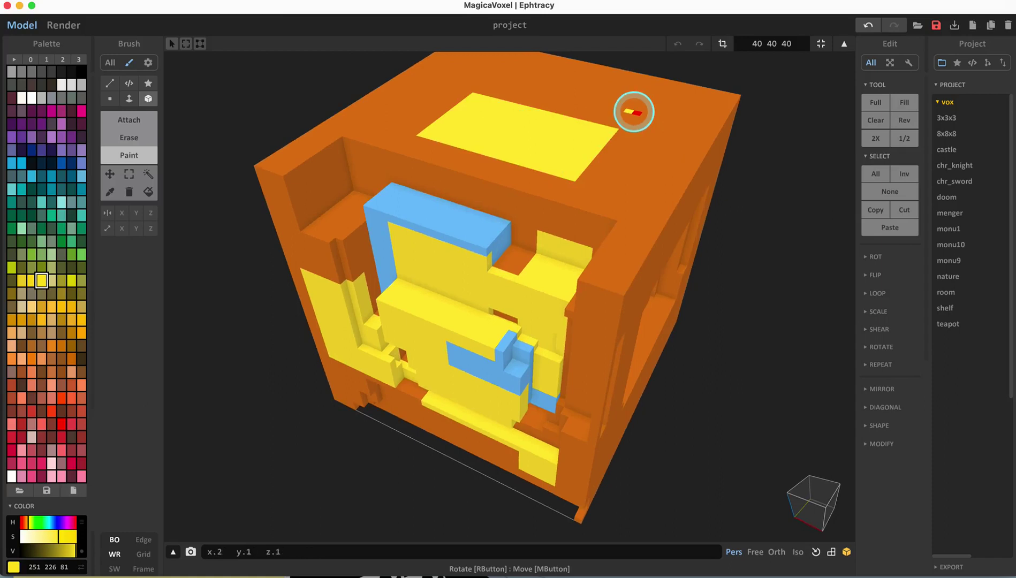
{"action": "mouse_move", "coordinate": [635, 113]}
{"action": "left_mouse_down"}
{"action": "mouse_move", "coordinate": [633, 175]}
{"action": "mouse_move", "coordinate": [622, 134]}
{"action": "mouse_move", "coordinate": [649, 185]}
{"action": "left_mouse_up"}
{"action": "left_click_drag", "start_coordinate": [658, 94], "coordinate": [686, 126]}
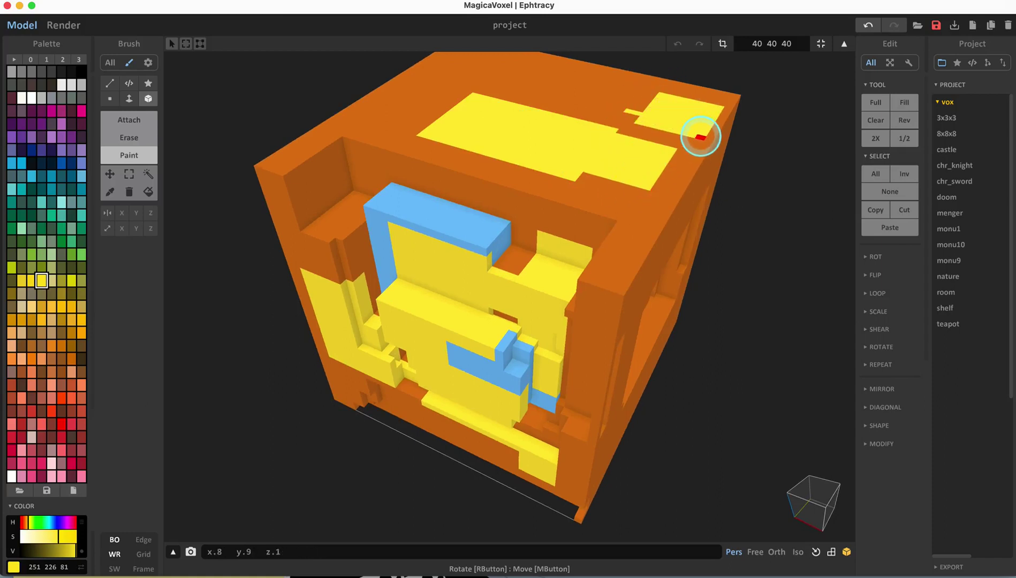
Clear all voxels from the 40 × 40 × 40 model.
{"action": "right_click_drag", "start_coordinate": [600, 222], "coordinate": [536, 225]}
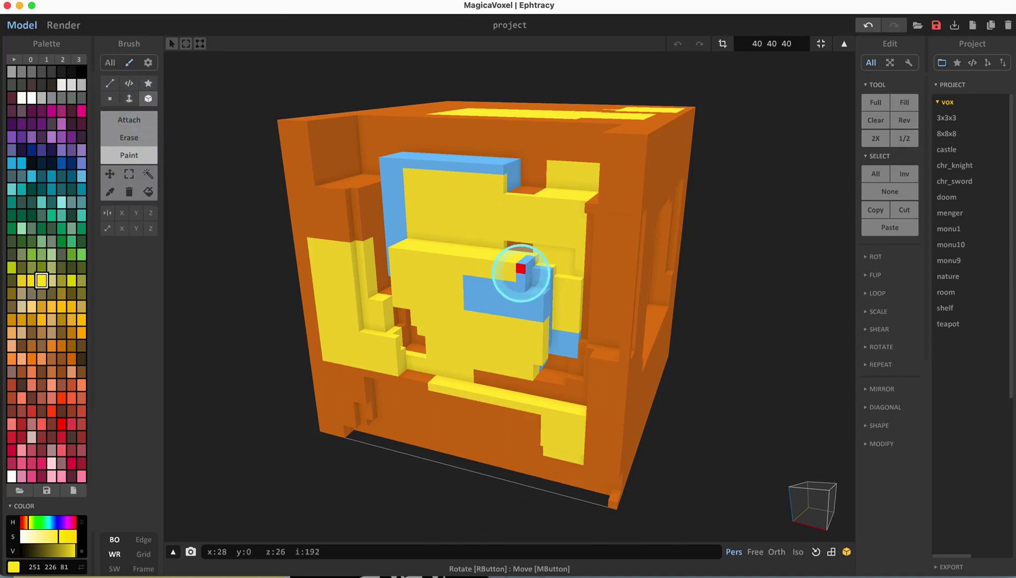
{"action": "mouse_move", "coordinate": [538, 255]}
{"action": "right_mouse_down"}
{"action": "mouse_move", "coordinate": [517, 268]}
{"action": "mouse_move", "coordinate": [540, 268]}
{"action": "right_mouse_up"}
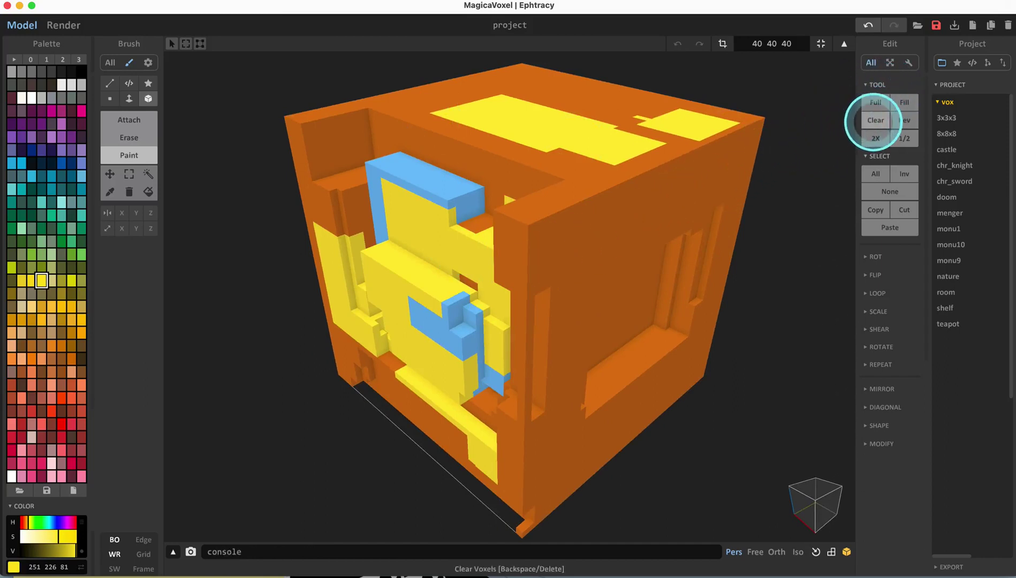
{"action": "left_click", "coordinate": [876, 120]}
{"action": "mouse_move", "coordinate": [613, 297]}
{"action": "right_mouse_down"}
{"action": "mouse_move", "coordinate": [659, 268]}
{"action": "mouse_move", "coordinate": [644, 244]}
{"action": "mouse_move", "coordinate": [565, 290]}
{"action": "mouse_move", "coordinate": [622, 245]}
{"action": "mouse_move", "coordinate": [637, 264]}
{"action": "mouse_move", "coordinate": [608, 272]}
{"action": "mouse_move", "coordinate": [626, 286]}
{"action": "right_mouse_up"}
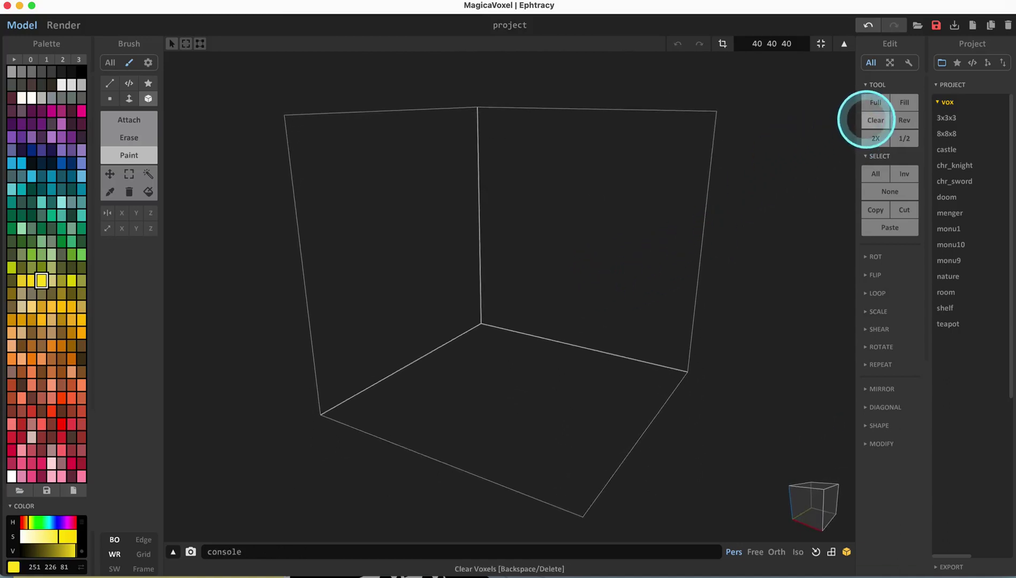
Fill the entire model volume with yellow voxels and clear it again.
{"action": "left_click", "coordinate": [875, 104]}
{"action": "right_click_drag", "start_coordinate": [497, 307], "coordinate": [457, 288]}
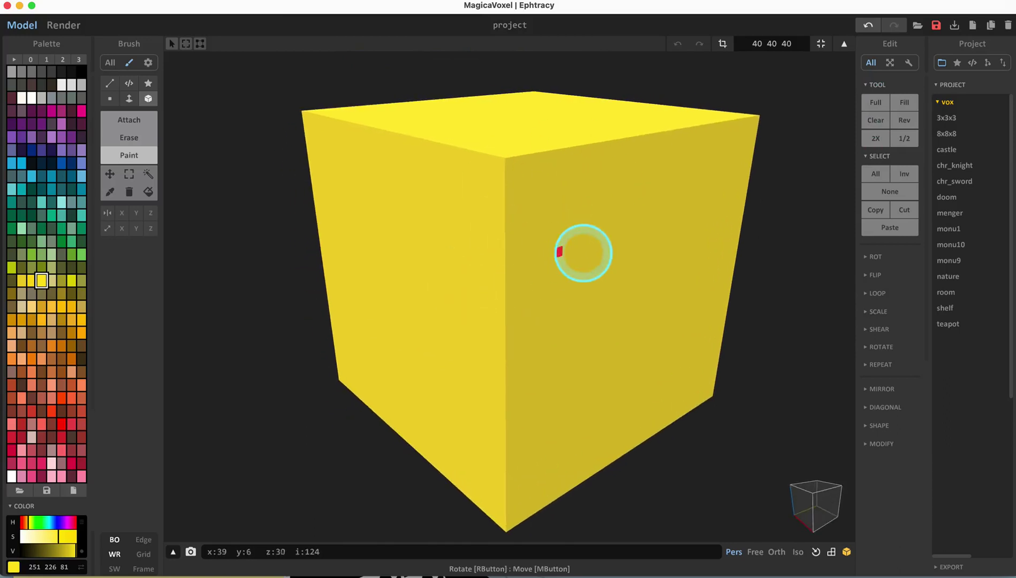
{"action": "left_click", "coordinate": [875, 119]}
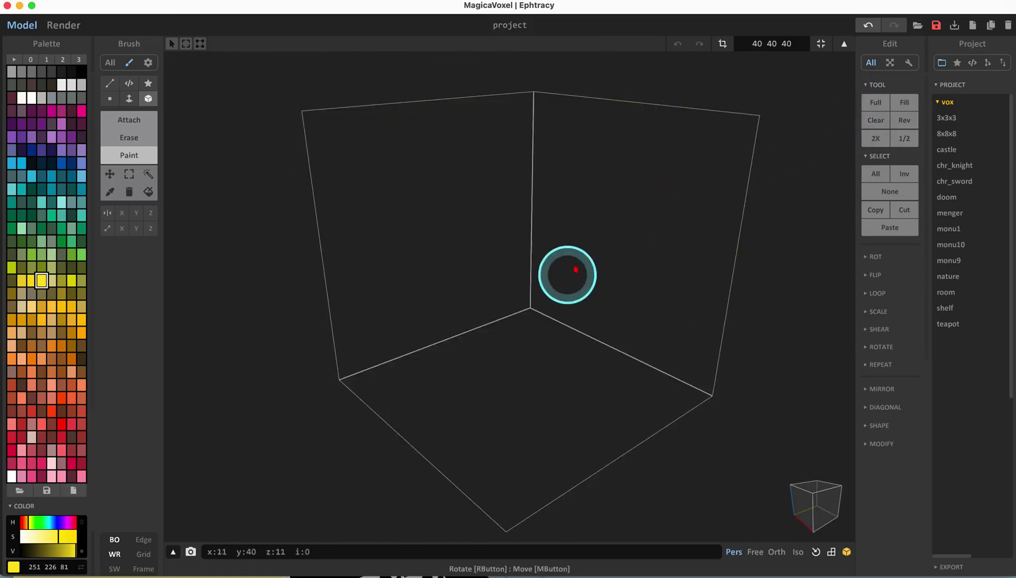
{"action": "right_click_drag", "start_coordinate": [563, 275], "coordinate": [599, 265]}
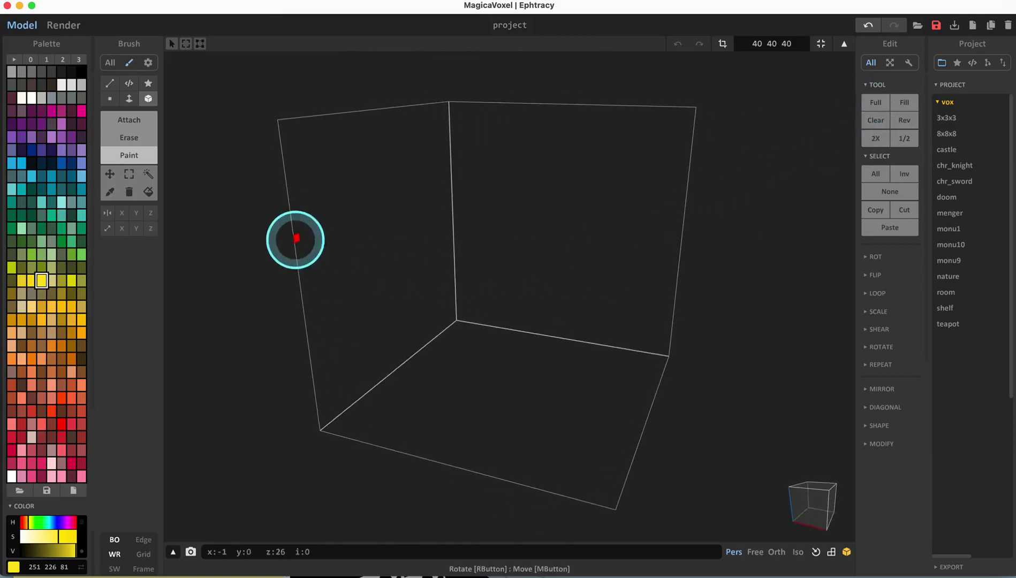
Attach yellow boxes in the empty volume: a slab on the floor, a full back wall, a side-wall panel and a ceiling slab.
{"action": "left_click", "coordinate": [131, 119]}
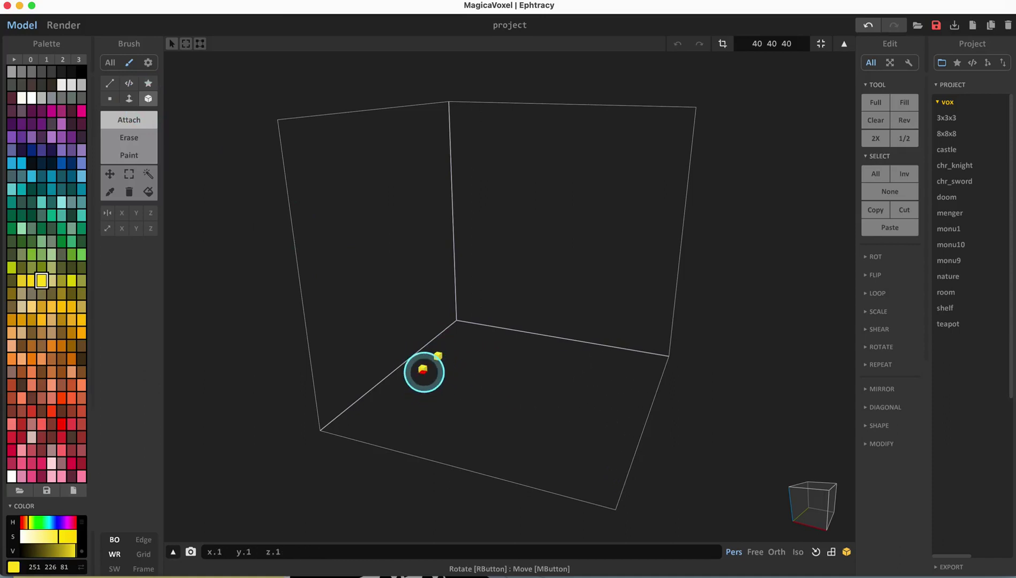
{"action": "mouse_move", "coordinate": [386, 430]}
{"action": "left_mouse_down"}
{"action": "mouse_move", "coordinate": [470, 454]}
{"action": "mouse_move", "coordinate": [461, 451]}
{"action": "left_mouse_up"}
{"action": "left_click_drag", "start_coordinate": [451, 105], "coordinate": [677, 347]}
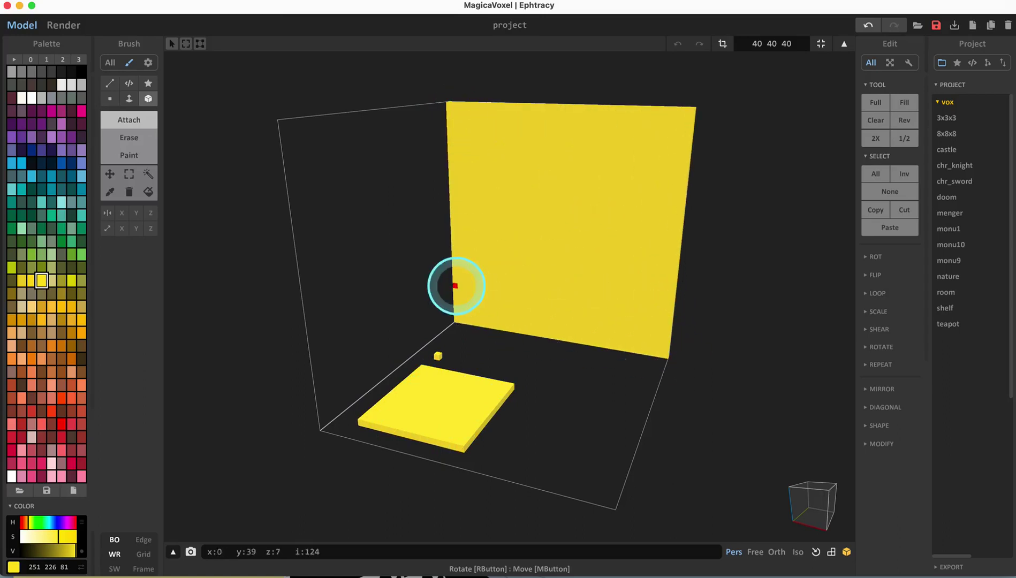
{"action": "left_click_drag", "start_coordinate": [377, 222], "coordinate": [425, 266]}
{"action": "right_click_drag", "start_coordinate": [539, 297], "coordinate": [569, 234]}
{"action": "left_click_drag", "start_coordinate": [464, 143], "coordinate": [568, 167]}
{"action": "right_click_drag", "start_coordinate": [524, 224], "coordinate": [468, 290]}
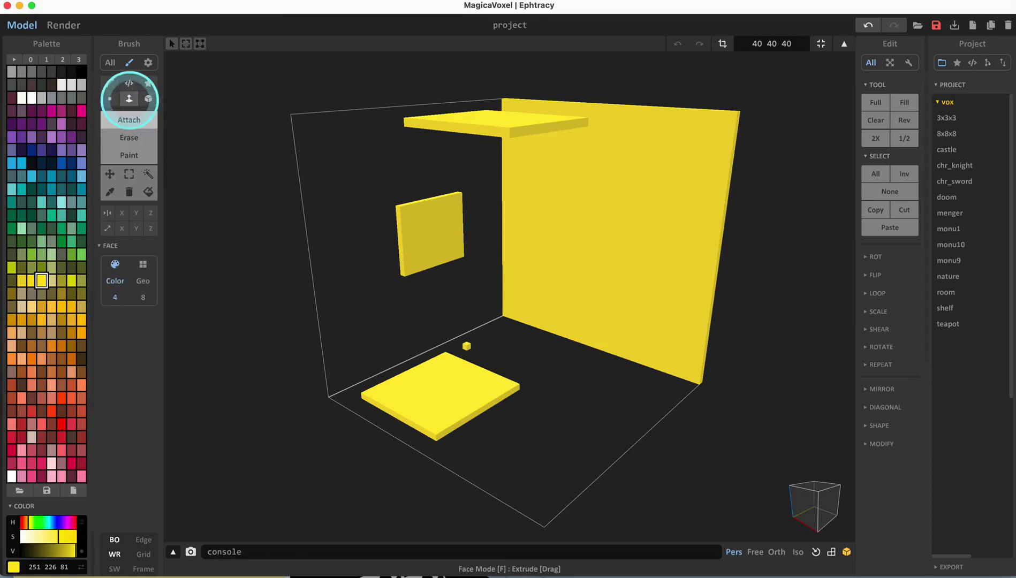
Extrude the yellow floor slab upward by about six layers and thicken the side-wall panel and back wall inward in Face attach mode.
{"action": "right_click_drag", "start_coordinate": [533, 357], "coordinate": [566, 297]}
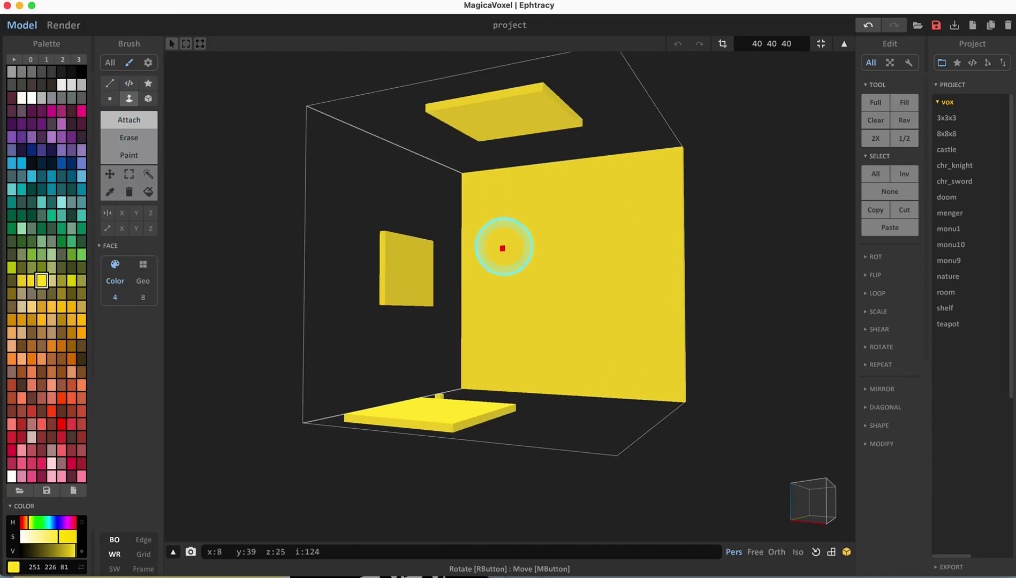
{"action": "right_click_drag", "start_coordinate": [528, 270], "coordinate": [512, 297]}
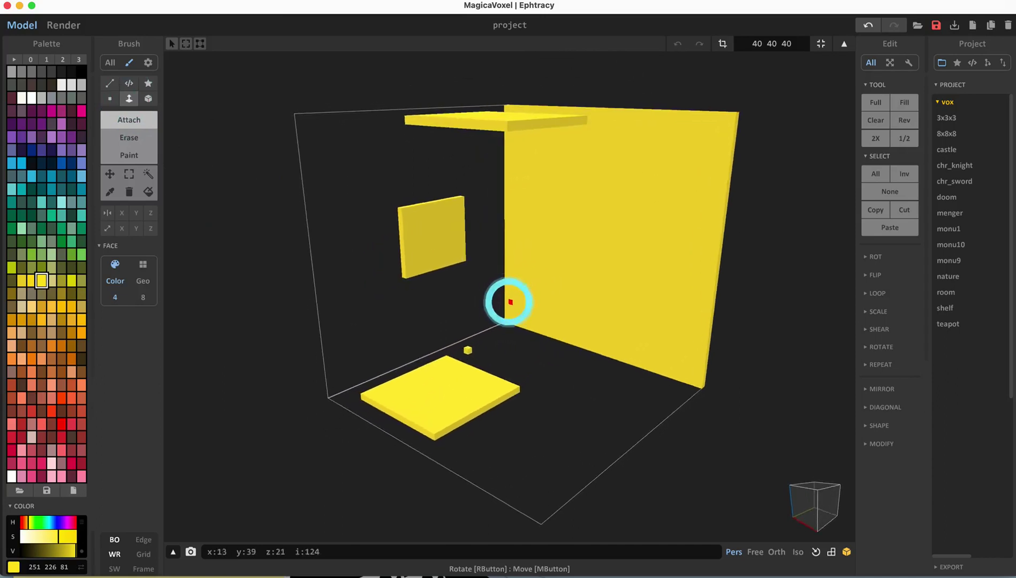
{"action": "left_click", "coordinate": [443, 391]}
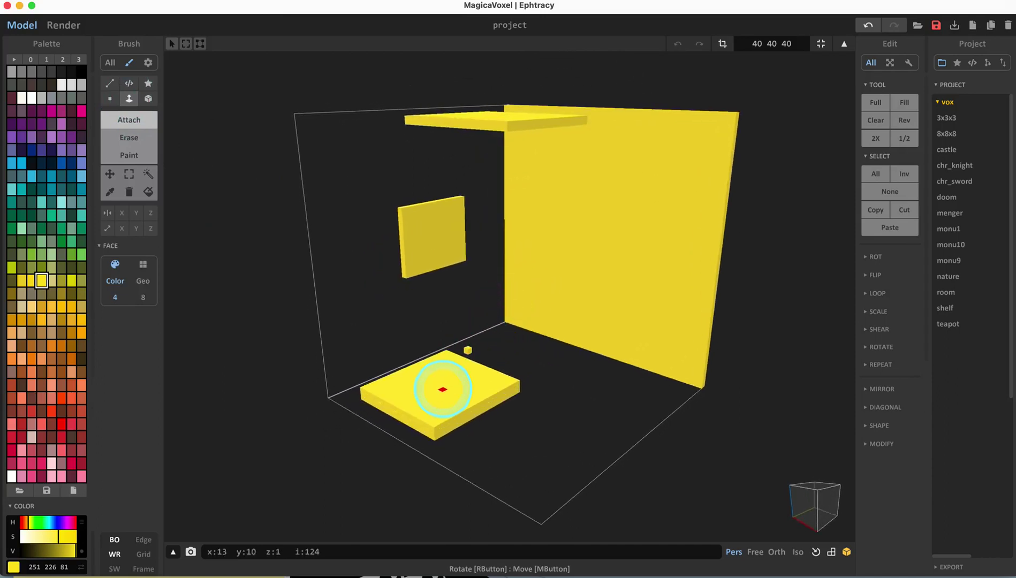
{"action": "left_click_drag", "start_coordinate": [444, 390], "coordinate": [438, 356]}
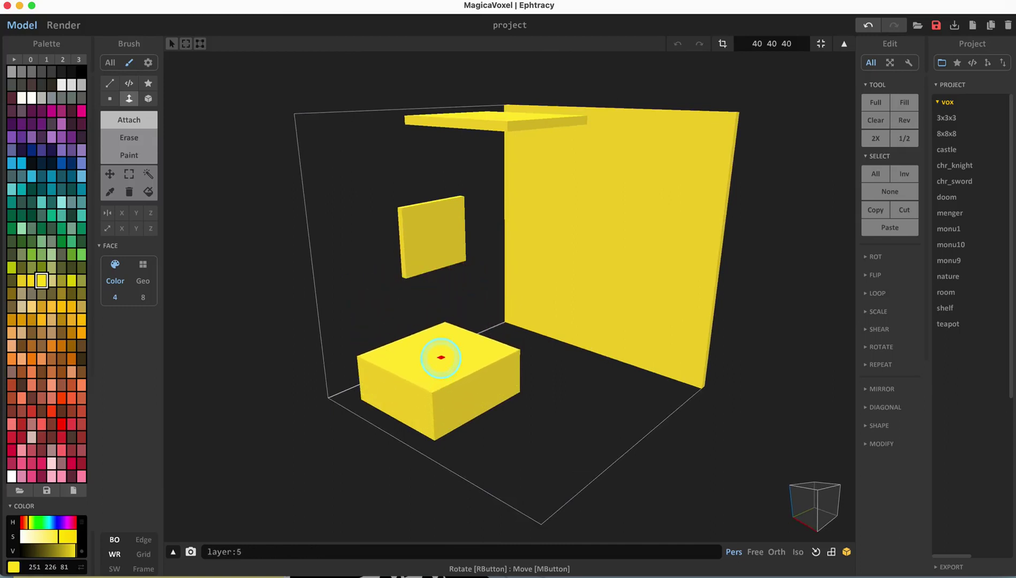
{"action": "mouse_move", "coordinate": [440, 243]}
{"action": "left_mouse_down"}
{"action": "mouse_move", "coordinate": [431, 242]}
{"action": "mouse_move", "coordinate": [483, 243]}
{"action": "mouse_move", "coordinate": [453, 236]}
{"action": "left_mouse_up"}
{"action": "left_click_drag", "start_coordinate": [578, 255], "coordinate": [579, 268]}
Extrude the underside of the ceiling slab downward into a thick block.
{"action": "mouse_move", "coordinate": [578, 268]}
{"action": "right_mouse_down"}
{"action": "mouse_move", "coordinate": [583, 239]}
{"action": "mouse_move", "coordinate": [494, 153]}
{"action": "right_mouse_up"}
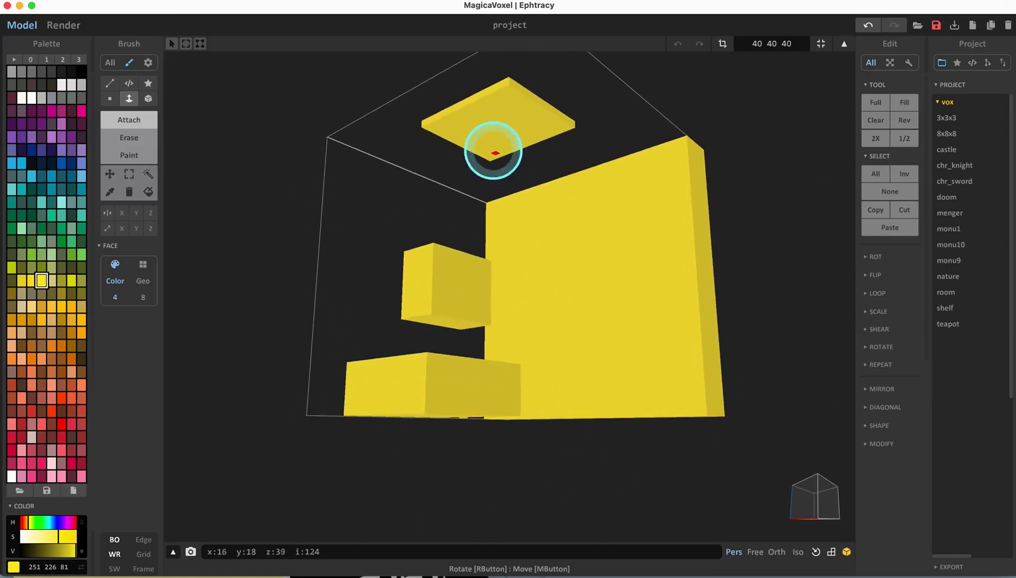
{"action": "mouse_move", "coordinate": [488, 118]}
{"action": "left_mouse_down"}
{"action": "mouse_move", "coordinate": [484, 191]}
{"action": "mouse_move", "coordinate": [484, 145]}
{"action": "mouse_move", "coordinate": [497, 146]}
{"action": "left_mouse_up"}
{"action": "mouse_move", "coordinate": [497, 146]}
{"action": "right_mouse_down"}
{"action": "mouse_move", "coordinate": [567, 215]}
{"action": "mouse_move", "coordinate": [547, 222]}
{"action": "mouse_move", "coordinate": [493, 150]}
{"action": "mouse_move", "coordinate": [565, 211]}
{"action": "mouse_move", "coordinate": [566, 186]}
{"action": "right_mouse_up"}
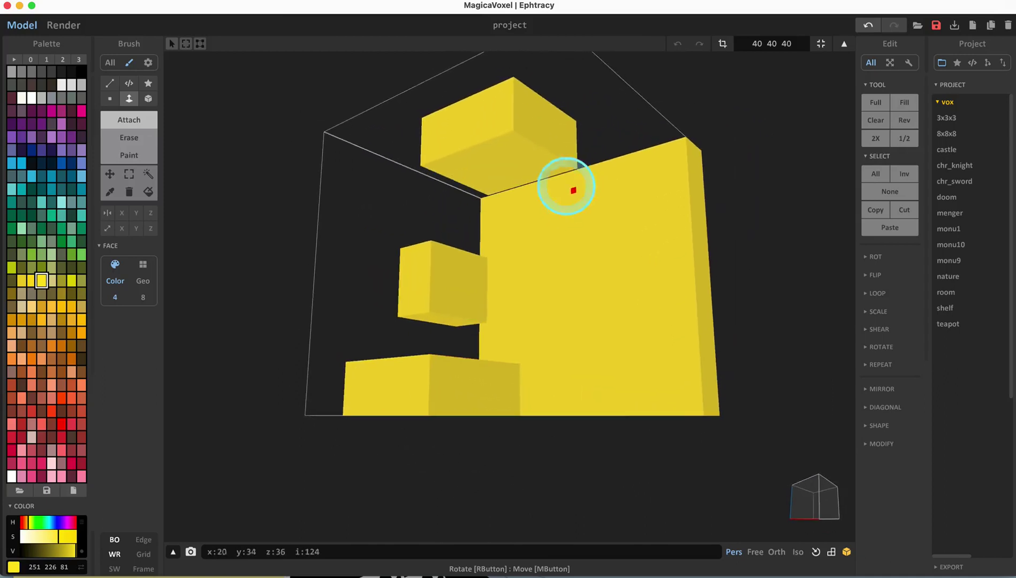
{"action": "right_click_drag", "start_coordinate": [552, 266], "coordinate": [429, 250]}
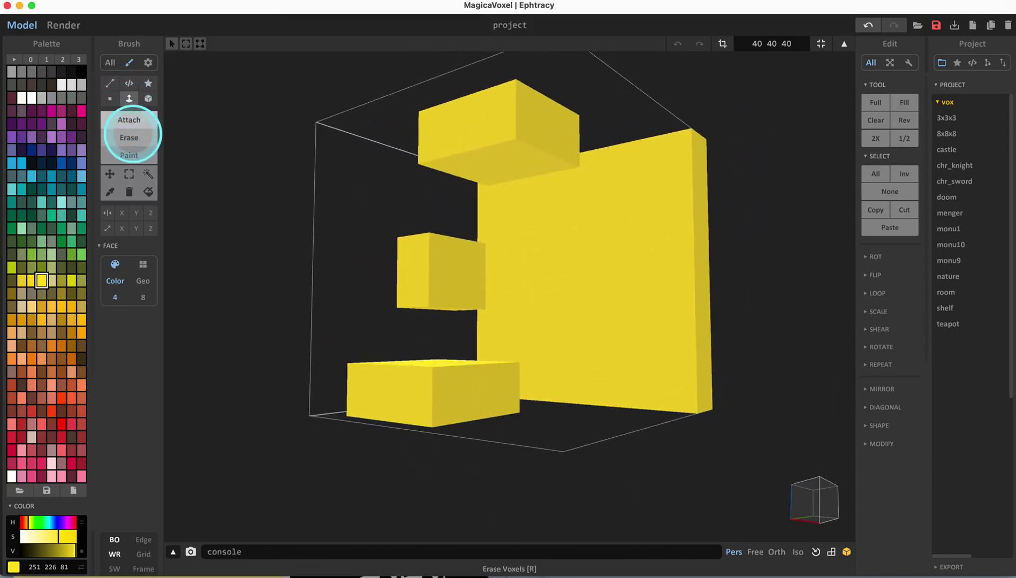
Erase face layers from the side-wall panel, the floor block and the underside of the ceiling block.
{"action": "left_click", "coordinate": [129, 137]}
{"action": "mouse_move", "coordinate": [531, 317]}
{"action": "right_mouse_down"}
{"action": "mouse_move", "coordinate": [578, 313]}
{"action": "mouse_move", "coordinate": [485, 268]}
{"action": "right_mouse_up"}
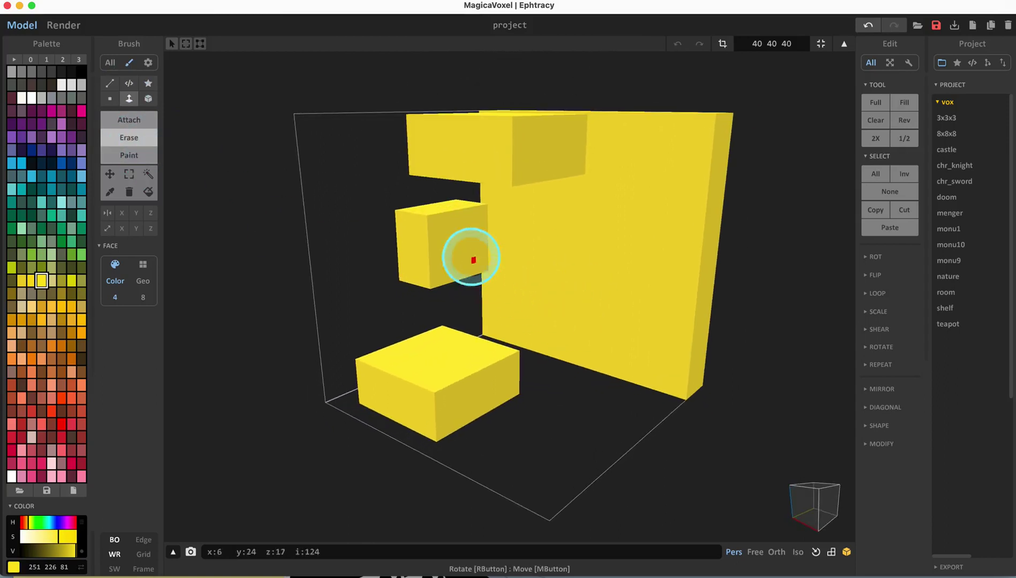
{"action": "left_click", "coordinate": [450, 243]}
{"action": "left_click", "coordinate": [450, 242]}
{"action": "left_click_drag", "start_coordinate": [456, 339], "coordinate": [456, 380]}
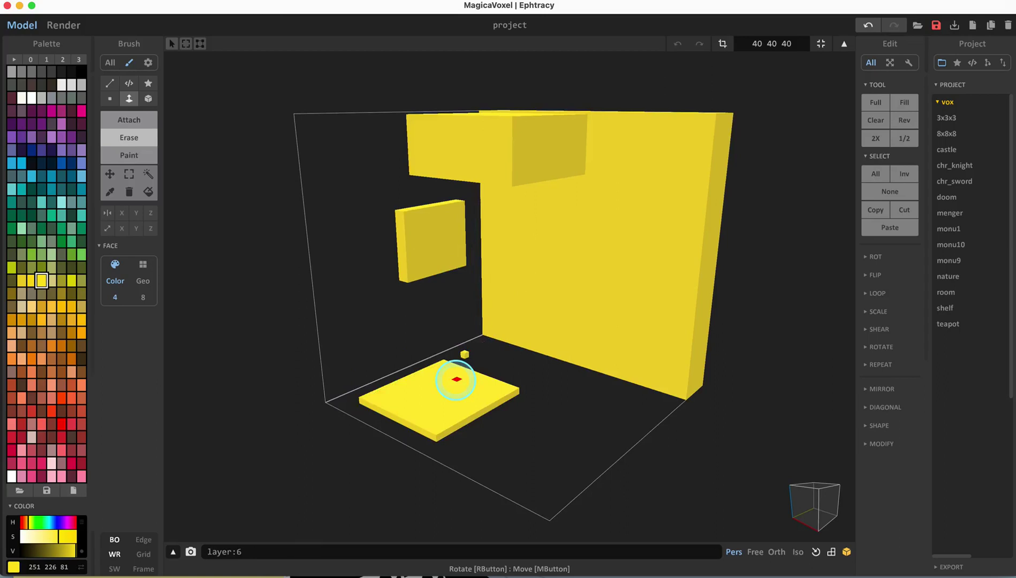
{"action": "right_click_drag", "start_coordinate": [523, 302], "coordinate": [518, 220]}
{"action": "left_click_drag", "start_coordinate": [517, 220], "coordinate": [511, 155]}
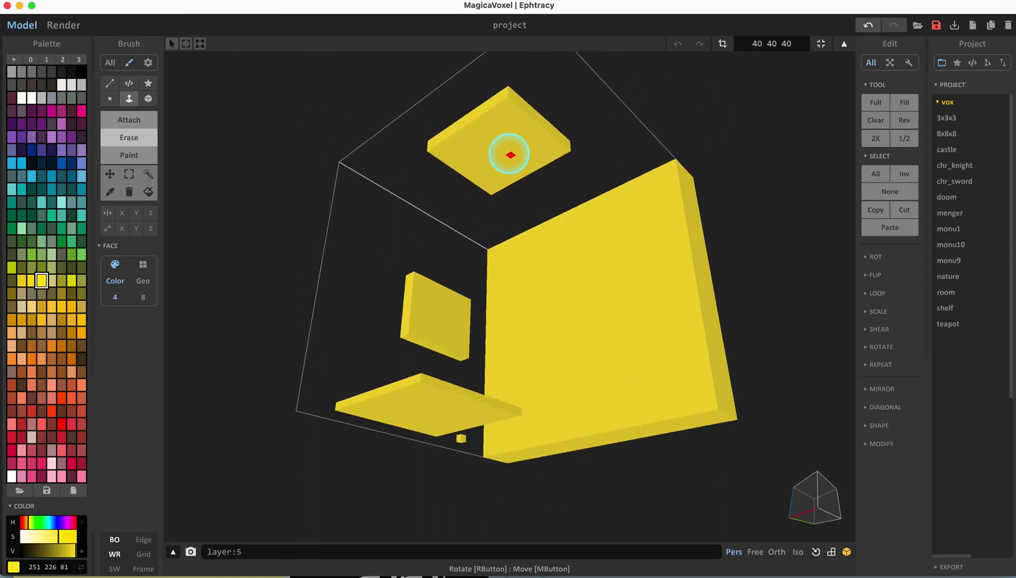
{"action": "right_click_drag", "start_coordinate": [590, 251], "coordinate": [587, 307]}
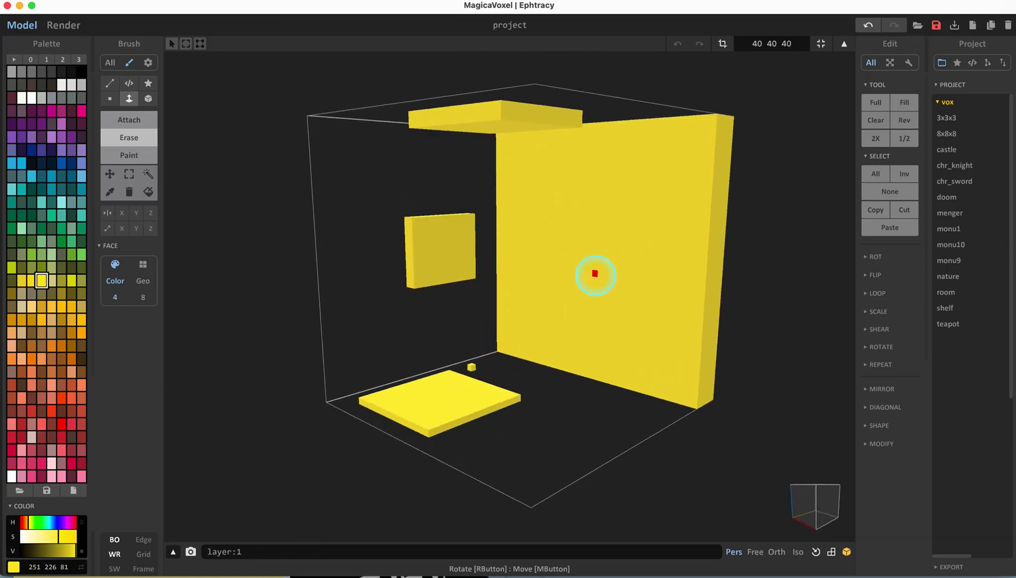
Paint the inner faces of the floor slab, back wall, side-wall panel and ceiling slab red (247 92 47) in Face mode.
{"action": "left_click", "coordinate": [129, 155]}
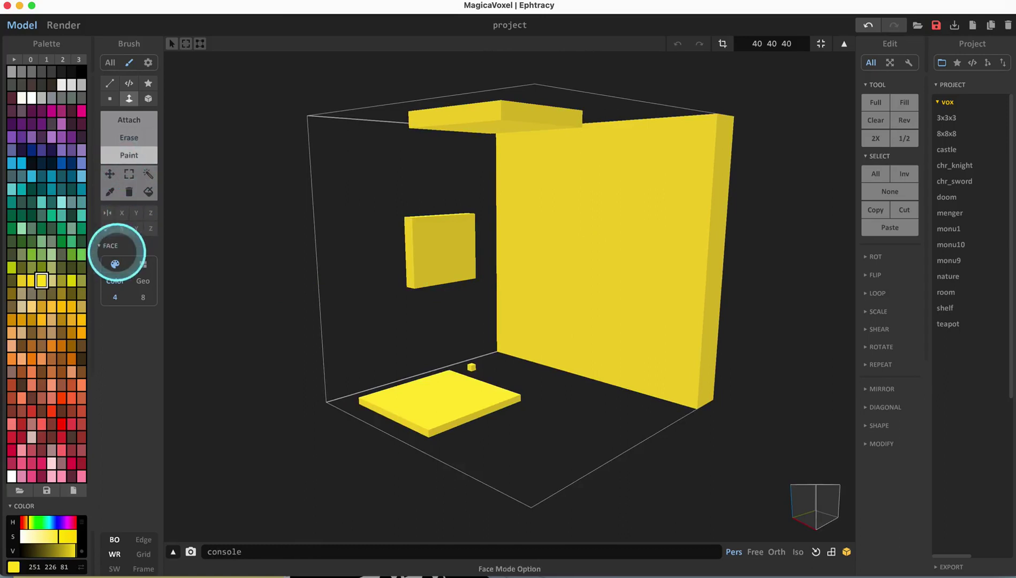
{"action": "left_click", "coordinate": [51, 410]}
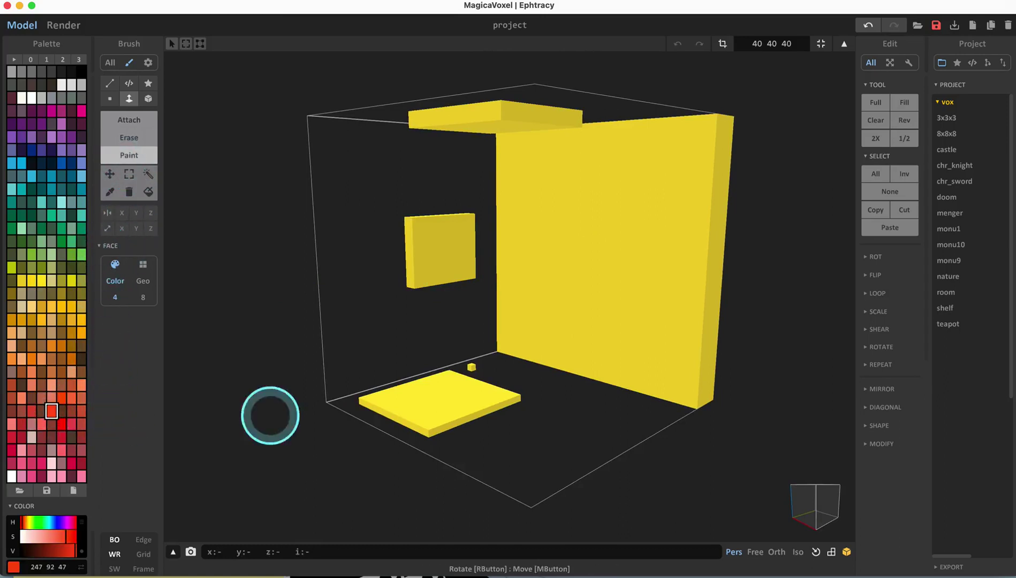
{"action": "left_click", "coordinate": [465, 401]}
{"action": "left_click", "coordinate": [603, 305]}
{"action": "mouse_move", "coordinate": [603, 305]}
{"action": "right_mouse_down"}
{"action": "mouse_move", "coordinate": [578, 317]}
{"action": "mouse_move", "coordinate": [655, 252]}
{"action": "right_mouse_up"}
{"action": "left_click", "coordinate": [539, 278]}
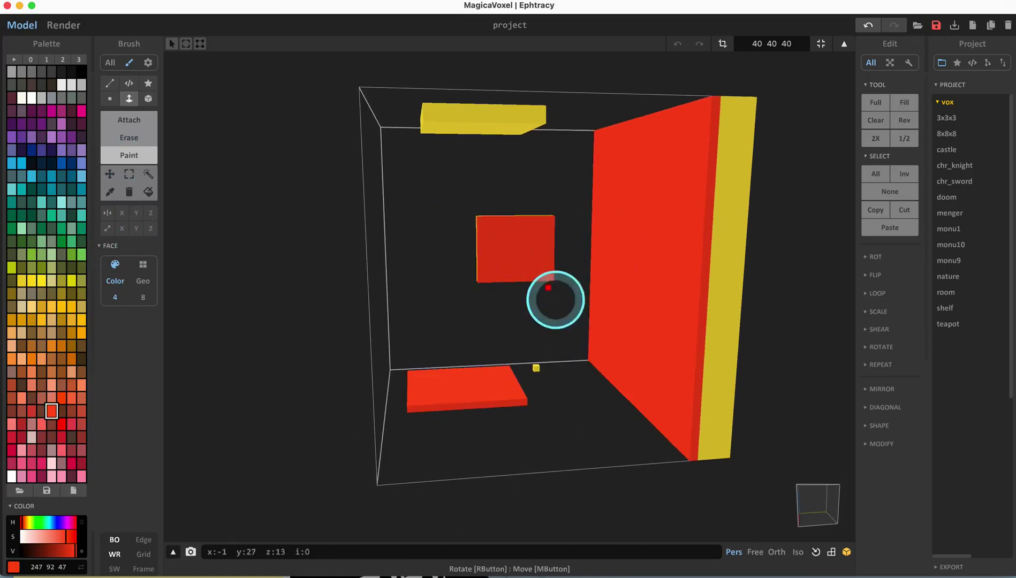
{"action": "right_click_drag", "start_coordinate": [546, 290], "coordinate": [674, 311]}
{"action": "left_click", "coordinate": [495, 125]}
{"action": "mouse_move", "coordinate": [544, 241]}
{"action": "right_mouse_down"}
{"action": "mouse_move", "coordinate": [518, 218]}
{"action": "mouse_move", "coordinate": [504, 272]}
{"action": "mouse_move", "coordinate": [504, 259]}
{"action": "mouse_move", "coordinate": [431, 250]}
{"action": "right_mouse_up"}
Attach red voxels with the size 1 3D Voxel brush: a single voxel, a curved floor trail and a line continuing up the side wall.
{"action": "left_click", "coordinate": [121, 121]}
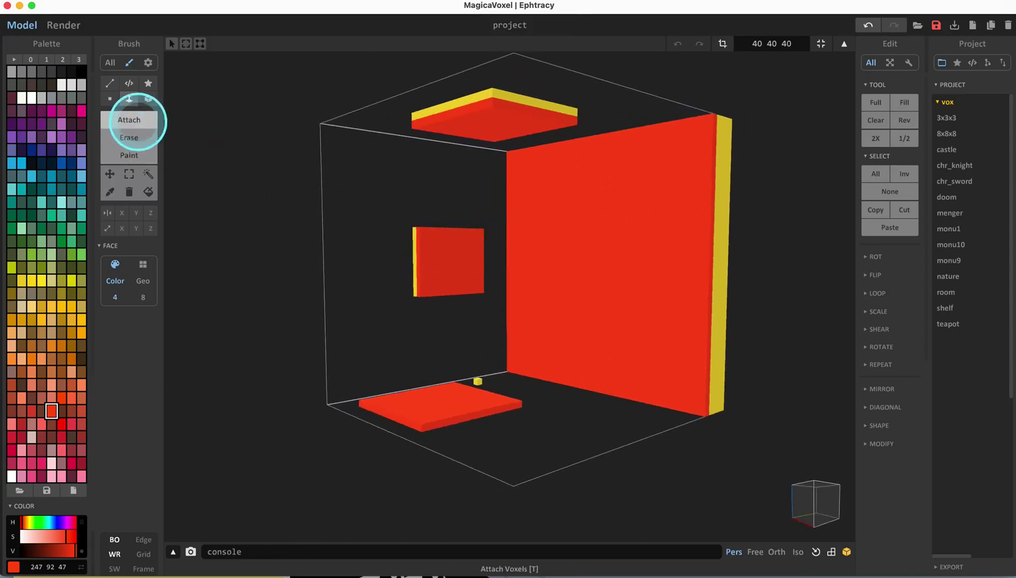
{"action": "left_click", "coordinate": [110, 99]}
{"action": "right_click_drag", "start_coordinate": [574, 298], "coordinate": [541, 378]}
{"action": "left_click", "coordinate": [541, 379]}
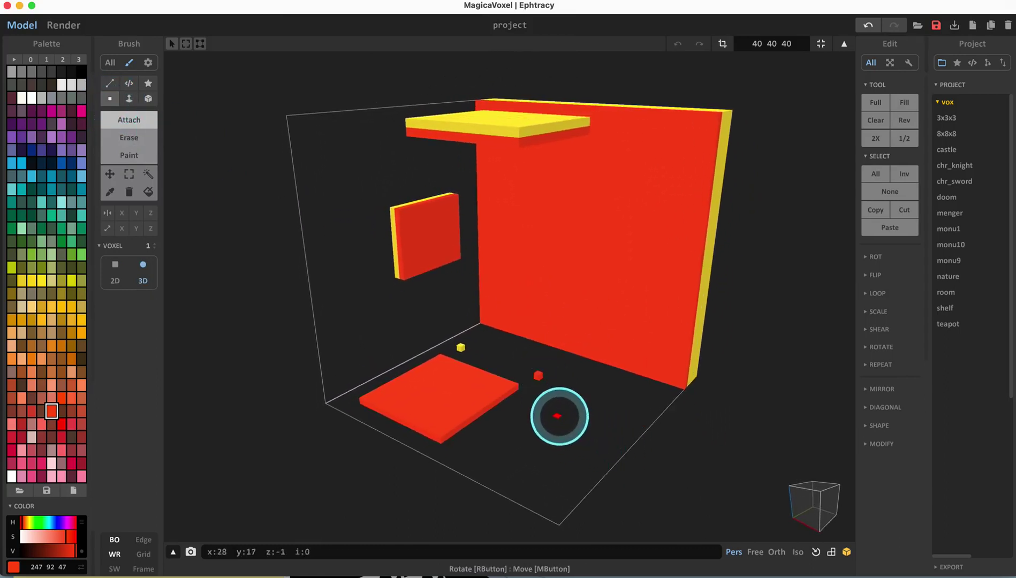
{"action": "scroll", "coordinate": [558, 415], "scroll_direction": "up", "scroll_amount": 5}
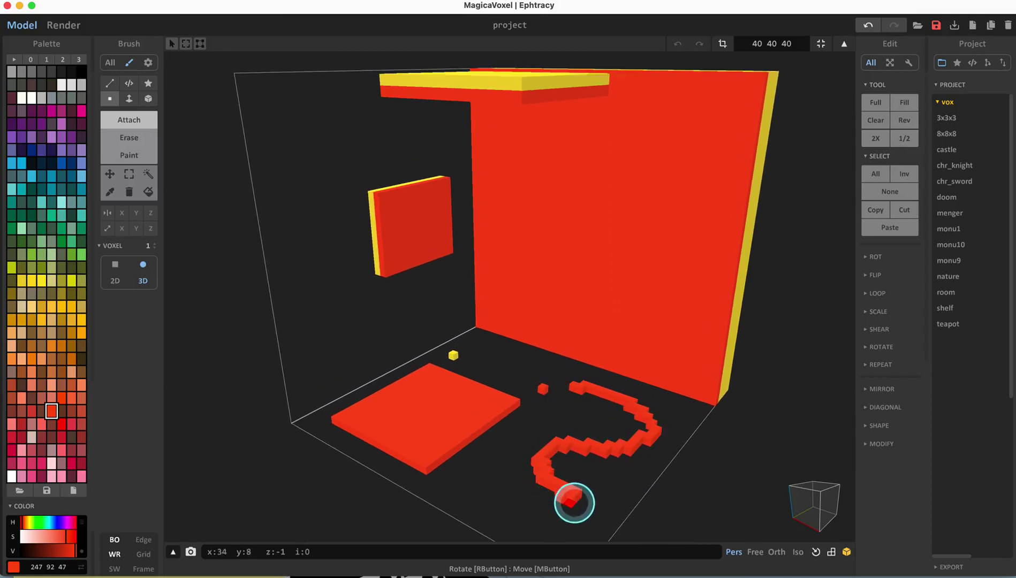
{"action": "right_click_drag", "start_coordinate": [513, 444], "coordinate": [513, 444]}
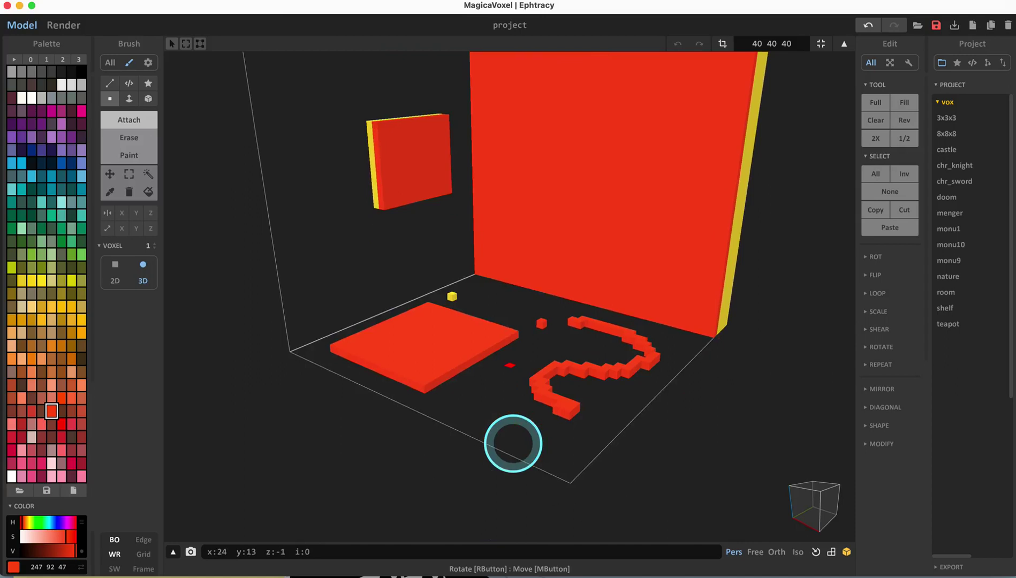
{"action": "right_click_drag", "start_coordinate": [577, 404], "coordinate": [552, 365]}
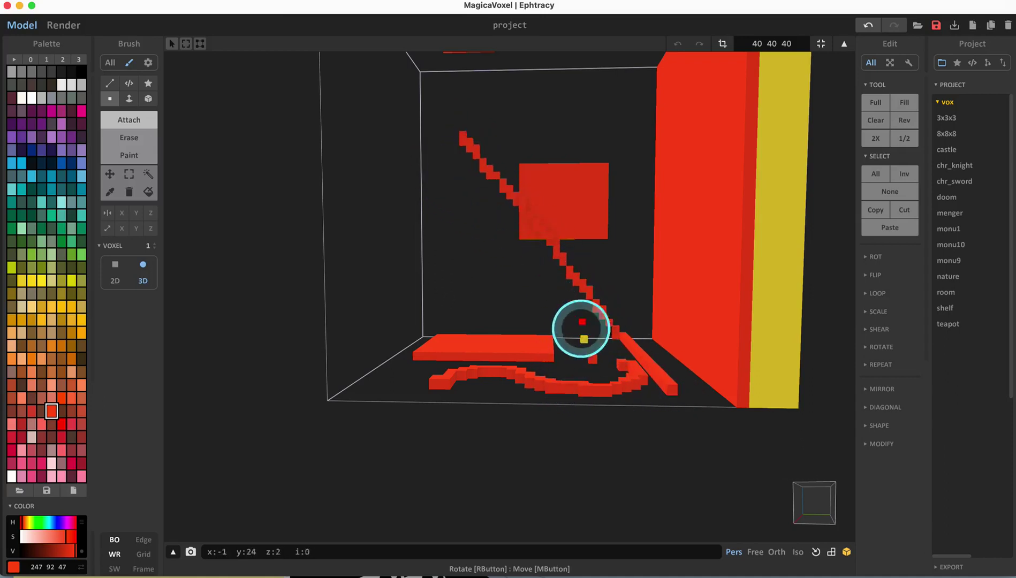
{"action": "right_click_drag", "start_coordinate": [532, 291], "coordinate": [612, 344]}
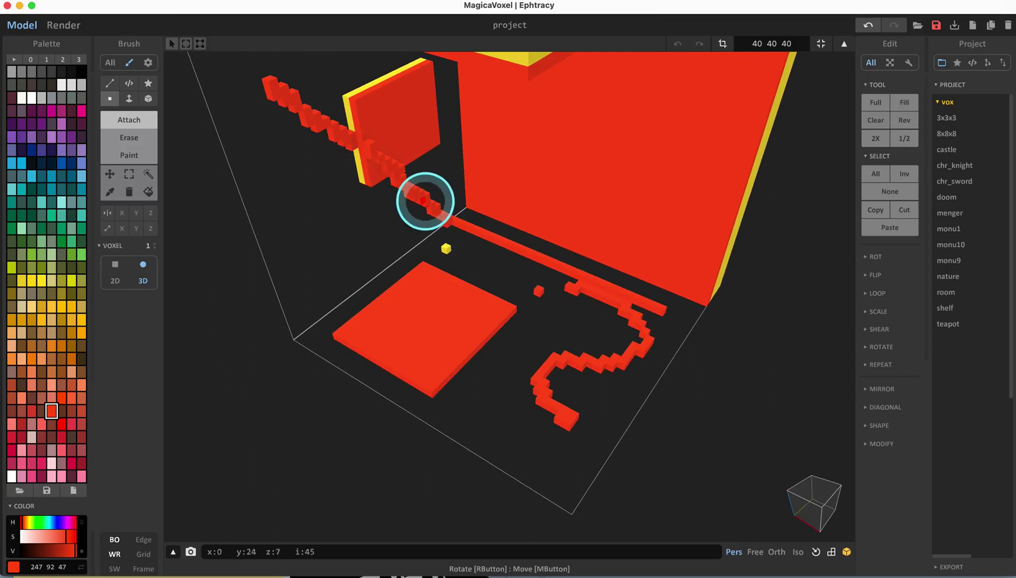
{"action": "right_click_drag", "start_coordinate": [607, 310], "coordinate": [525, 263]}
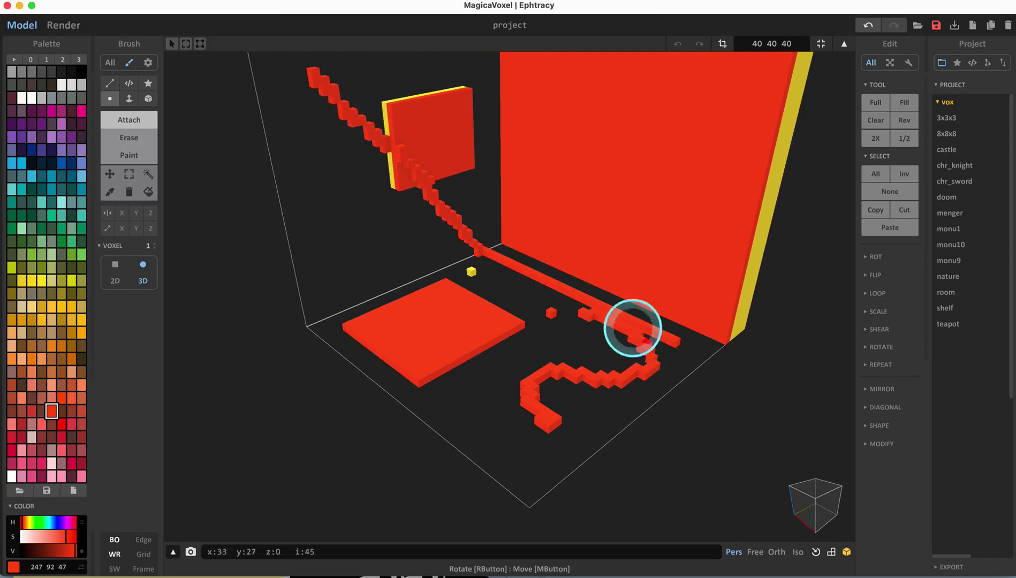
Attach green (45 109 75) Geometry lines: a long one across the floor, plus a vertical and a horizontal one on the back wall.
{"action": "mouse_move", "coordinate": [613, 291]}
{"action": "right_mouse_down"}
{"action": "mouse_move", "coordinate": [642, 325]}
{"action": "mouse_move", "coordinate": [558, 274]}
{"action": "mouse_move", "coordinate": [576, 305]}
{"action": "mouse_move", "coordinate": [593, 304]}
{"action": "mouse_move", "coordinate": [535, 297]}
{"action": "mouse_move", "coordinate": [495, 352]}
{"action": "right_mouse_up"}
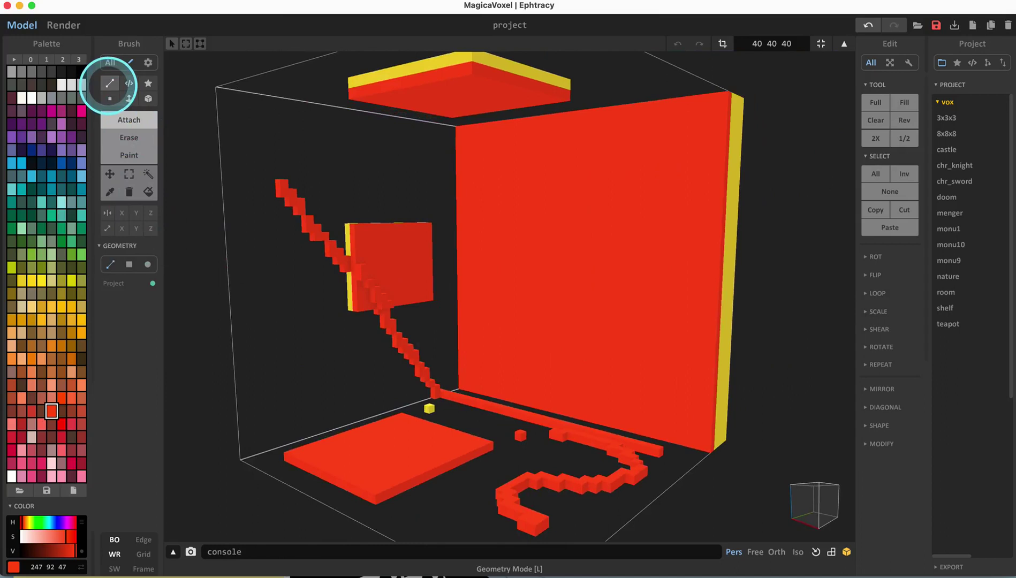
{"action": "right_click_drag", "start_coordinate": [429, 424], "coordinate": [422, 440]}
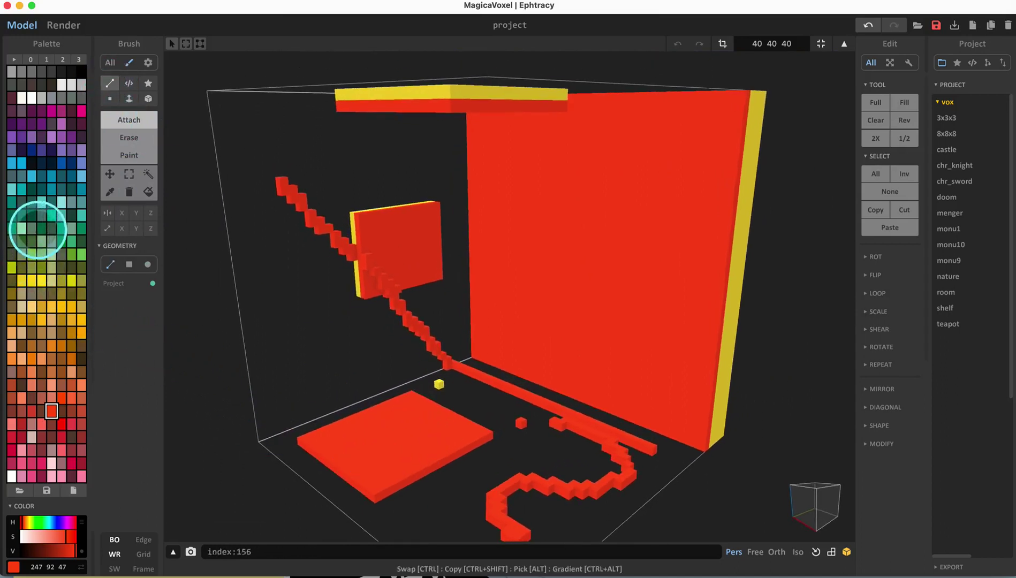
{"action": "left_click", "coordinate": [41, 229]}
{"action": "mouse_move", "coordinate": [356, 481]}
{"action": "left_mouse_down"}
{"action": "mouse_move", "coordinate": [479, 551]}
{"action": "mouse_move", "coordinate": [538, 518]}
{"action": "mouse_move", "coordinate": [638, 426]}
{"action": "mouse_move", "coordinate": [563, 493]}
{"action": "mouse_move", "coordinate": [694, 447]}
{"action": "left_mouse_up"}
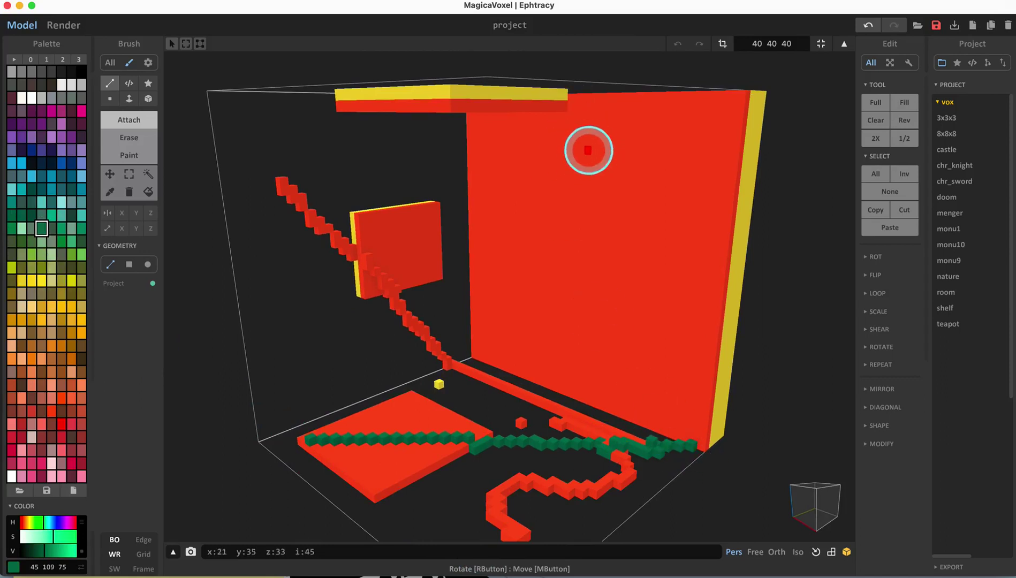
{"action": "left_click_drag", "start_coordinate": [584, 286], "coordinate": [578, 364]}
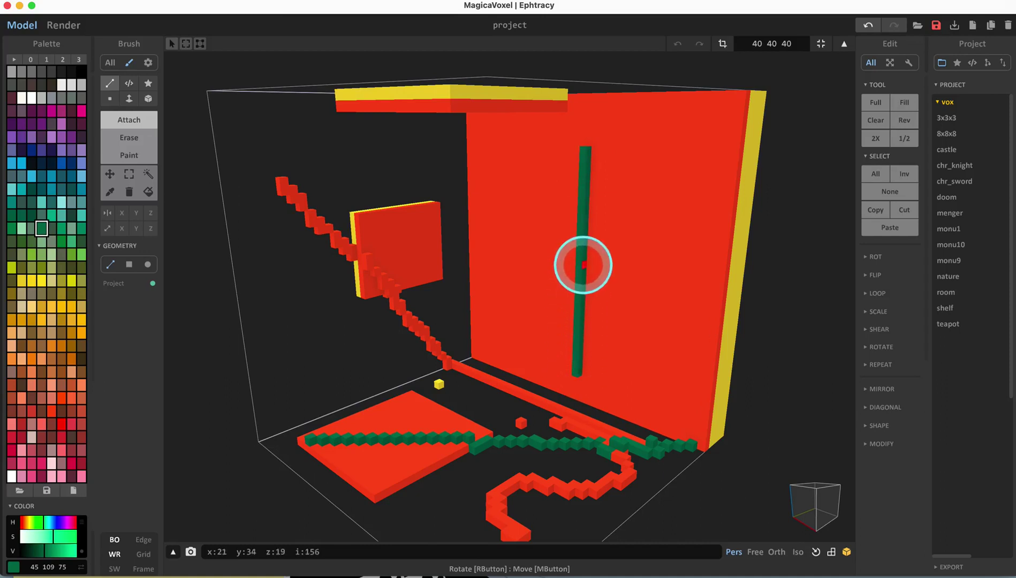
{"action": "left_click_drag", "start_coordinate": [685, 276], "coordinate": [720, 292]}
{"action": "right_click_drag", "start_coordinate": [583, 347], "coordinate": [606, 343]}
Erase a horizontal and a vertical line of voxels from the back wall's red face with the Geometry line brush.
{"action": "left_click", "coordinate": [129, 138]}
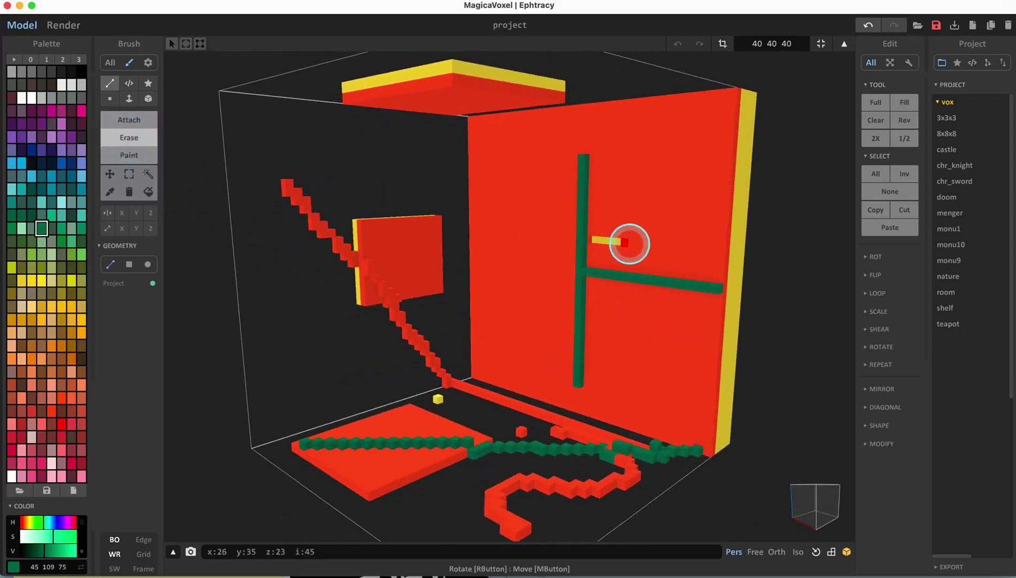
{"action": "right_click_drag", "start_coordinate": [722, 249], "coordinate": [620, 250]}
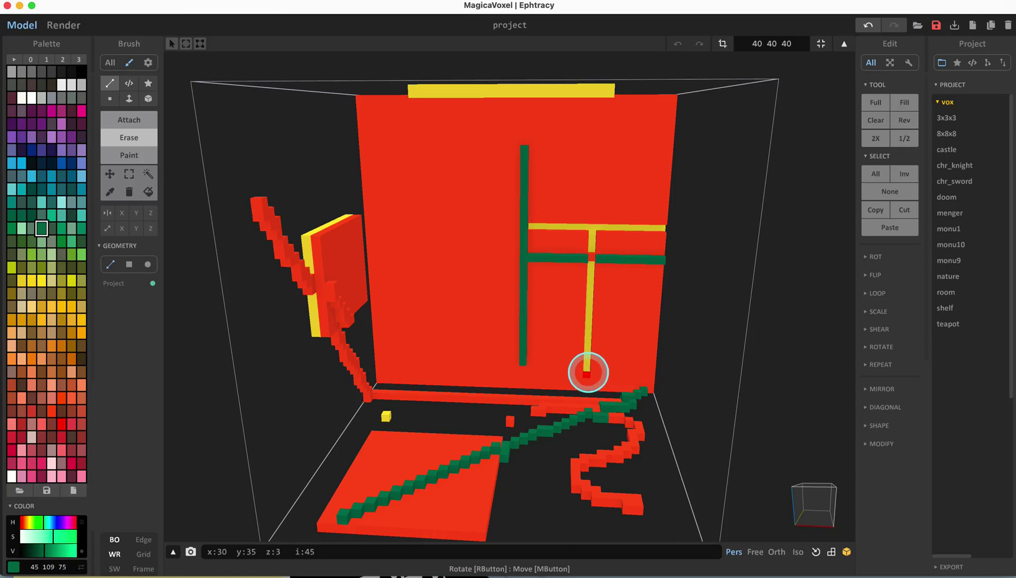
{"action": "mouse_move", "coordinate": [587, 386]}
{"action": "right_mouse_down"}
{"action": "mouse_move", "coordinate": [512, 293]}
{"action": "mouse_move", "coordinate": [470, 269]}
{"action": "right_mouse_up"}
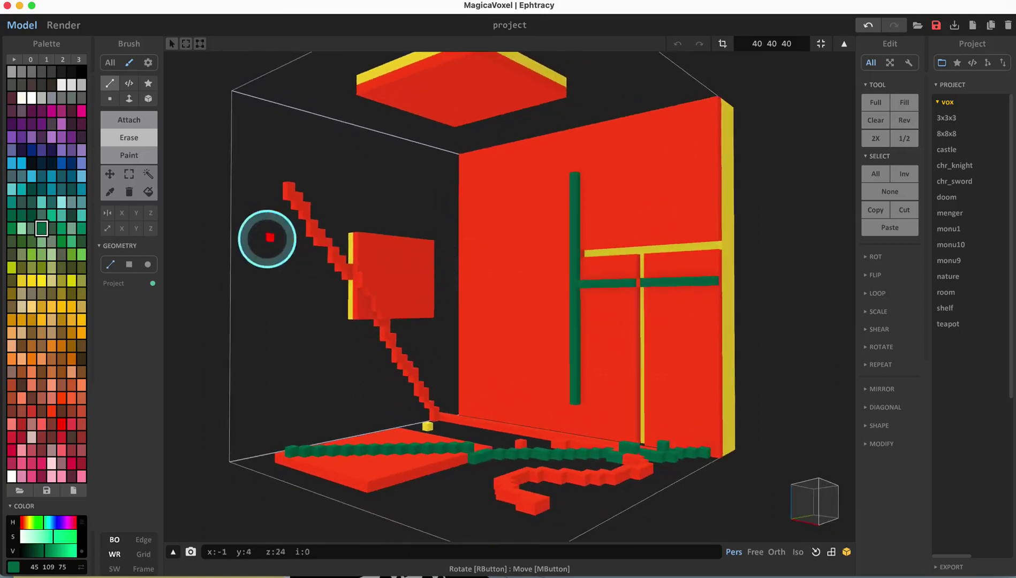
Paint a vertical, a horizontal and a diagonal teal (51 166 184) line across the back wall.
{"action": "left_click", "coordinate": [138, 155]}
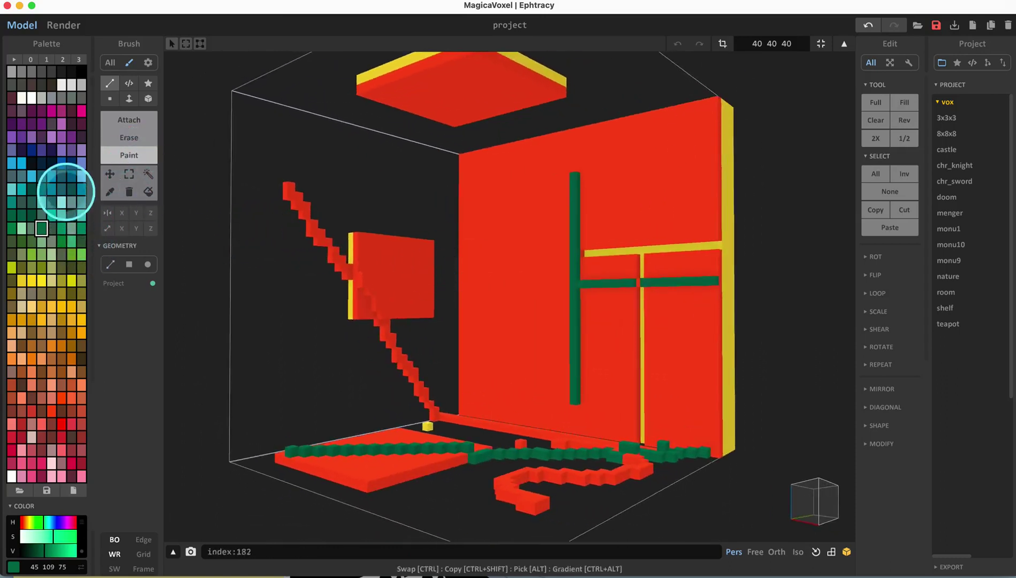
{"action": "left_click", "coordinate": [21, 191]}
{"action": "right_click_drag", "start_coordinate": [484, 247], "coordinate": [544, 252]}
{"action": "left_click_drag", "start_coordinate": [413, 177], "coordinate": [412, 189]}
{"action": "left_click_drag", "start_coordinate": [411, 348], "coordinate": [412, 351]}
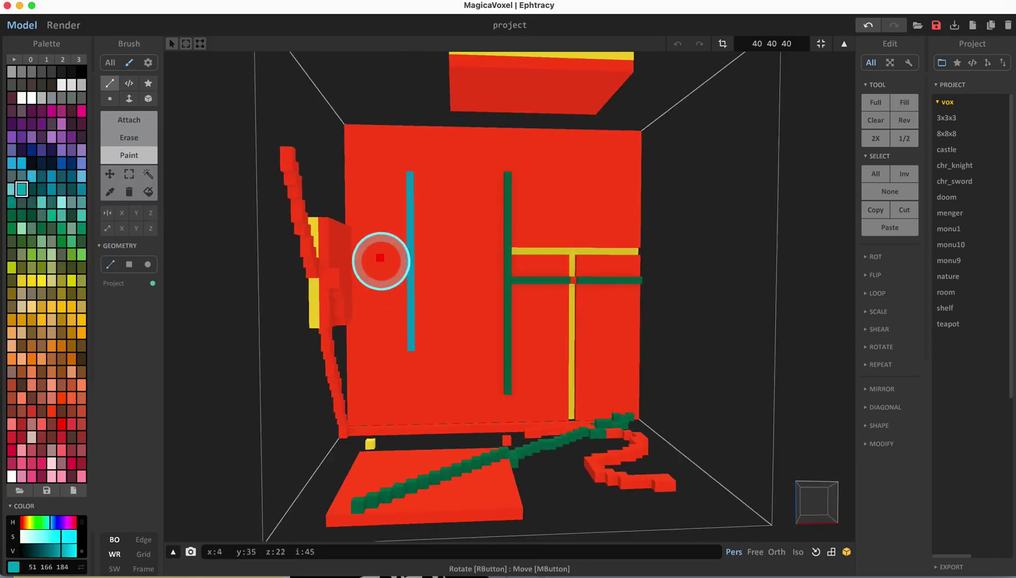
{"action": "left_click_drag", "start_coordinate": [578, 262], "coordinate": [578, 259]}
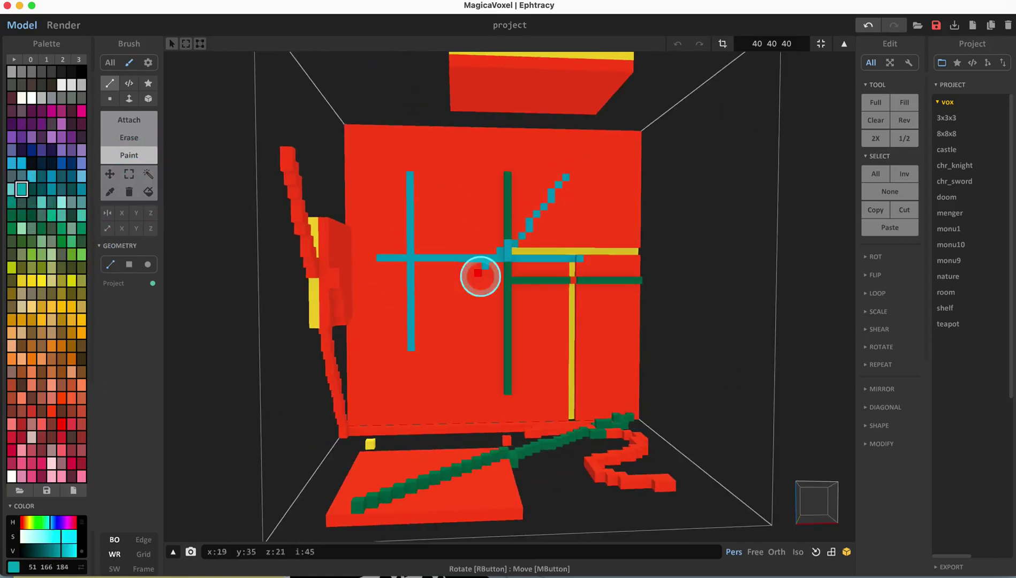
{"action": "right_click_drag", "start_coordinate": [471, 329], "coordinate": [564, 343]}
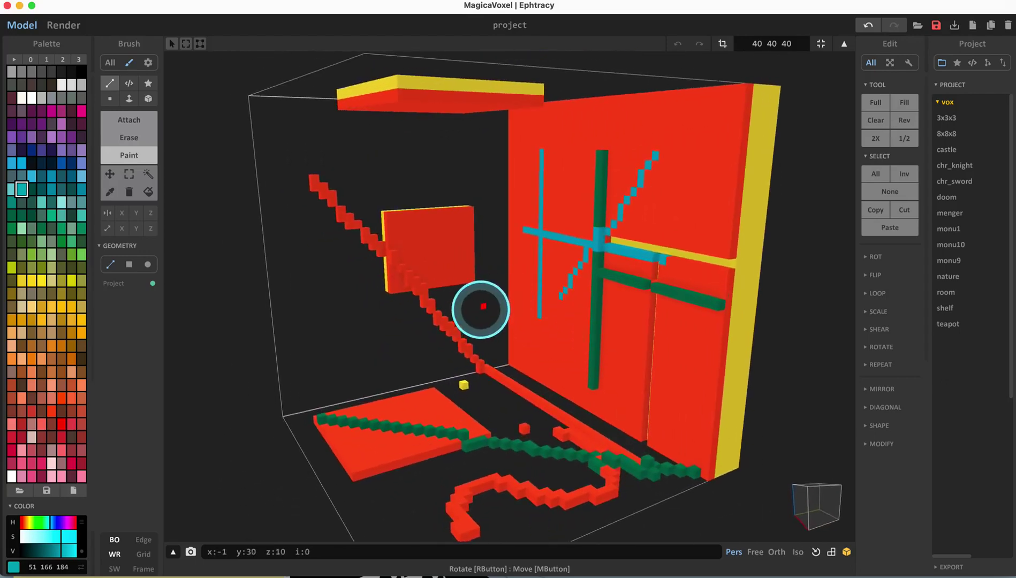
{"action": "right_click_drag", "start_coordinate": [649, 281], "coordinate": [678, 278]}
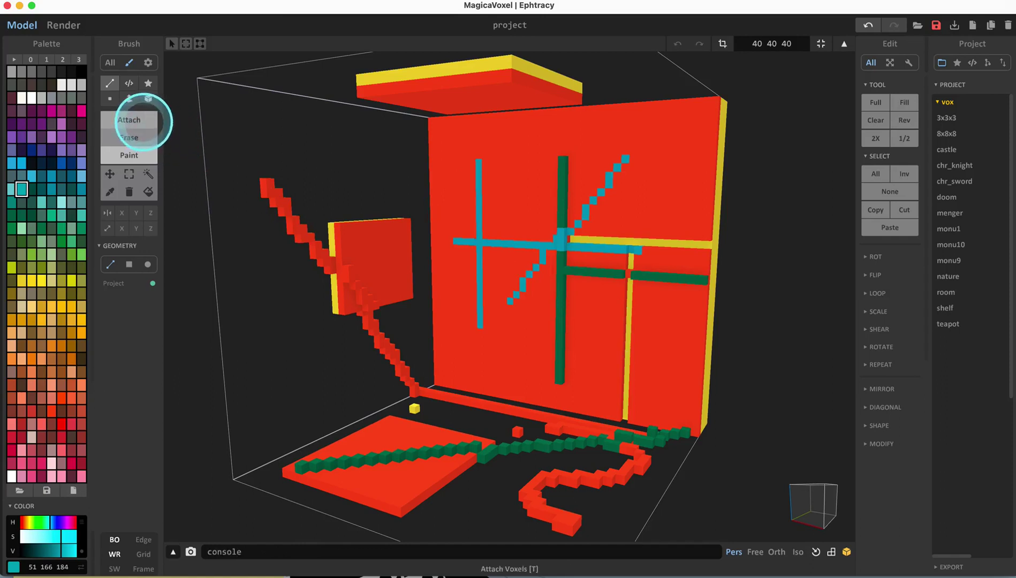
{"action": "left_click", "coordinate": [143, 138]}
{"action": "left_click", "coordinate": [136, 154]}
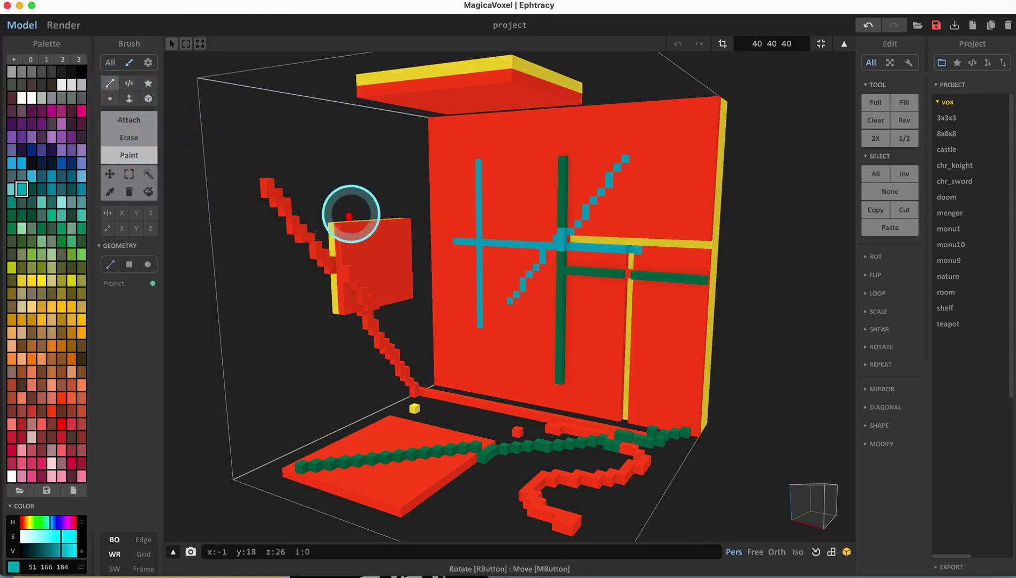
{"action": "right_click_drag", "start_coordinate": [348, 217], "coordinate": [626, 329]}
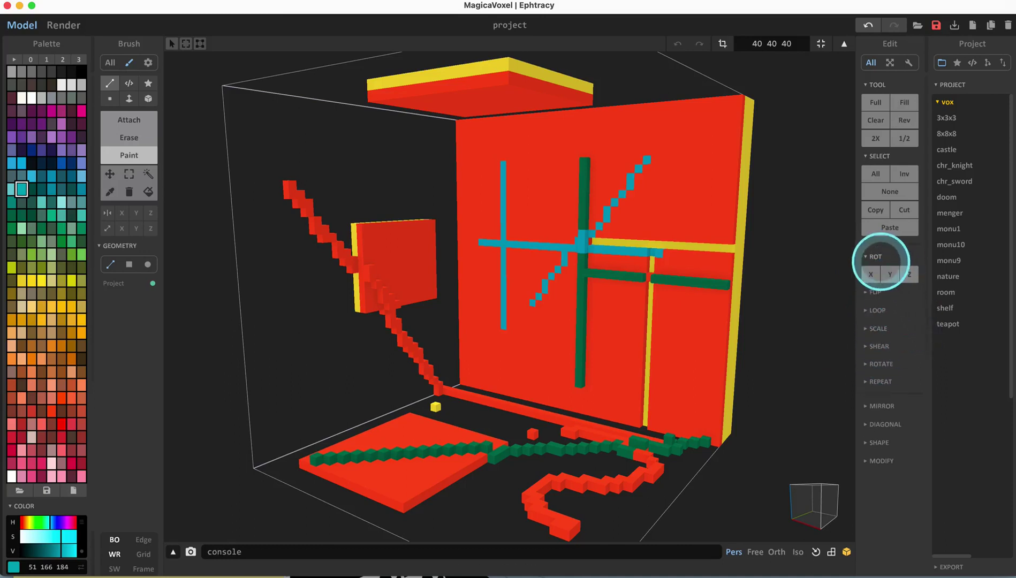
Open the 3x3x3 sample model without saving the current project and view the cube from several sides.
{"action": "left_click", "coordinate": [876, 258]}
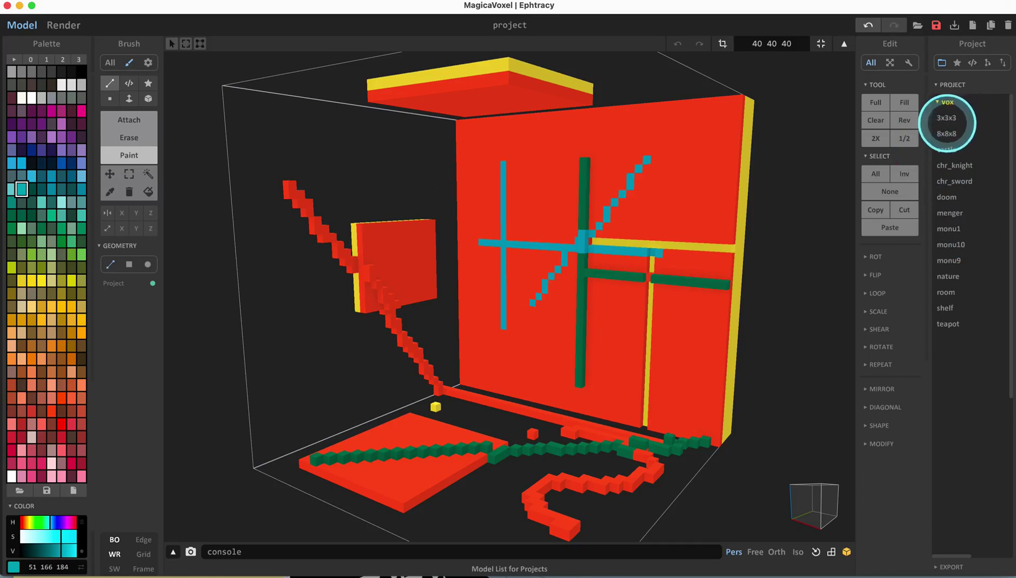
{"action": "left_click", "coordinate": [948, 120]}
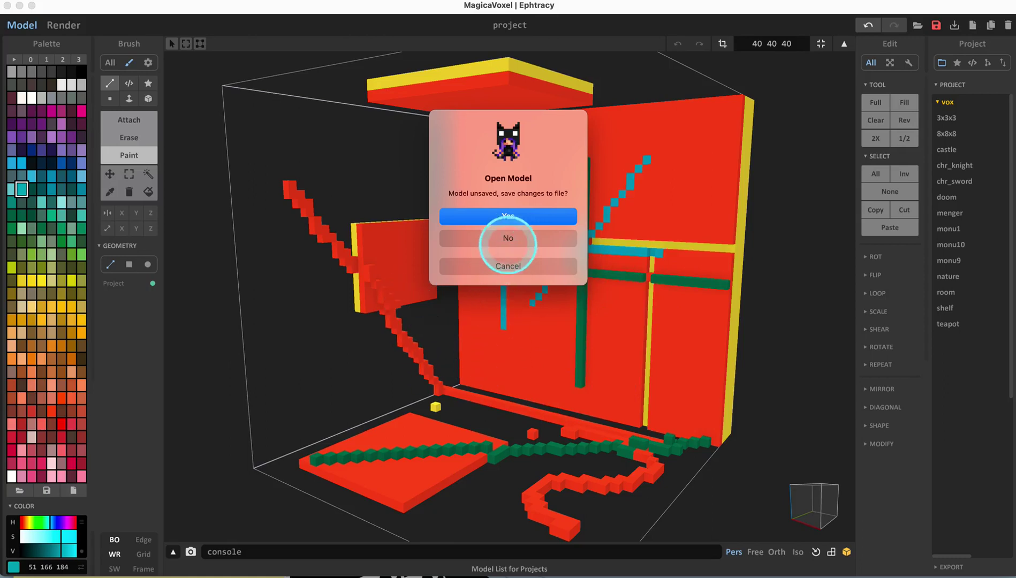
{"action": "left_click", "coordinate": [508, 238]}
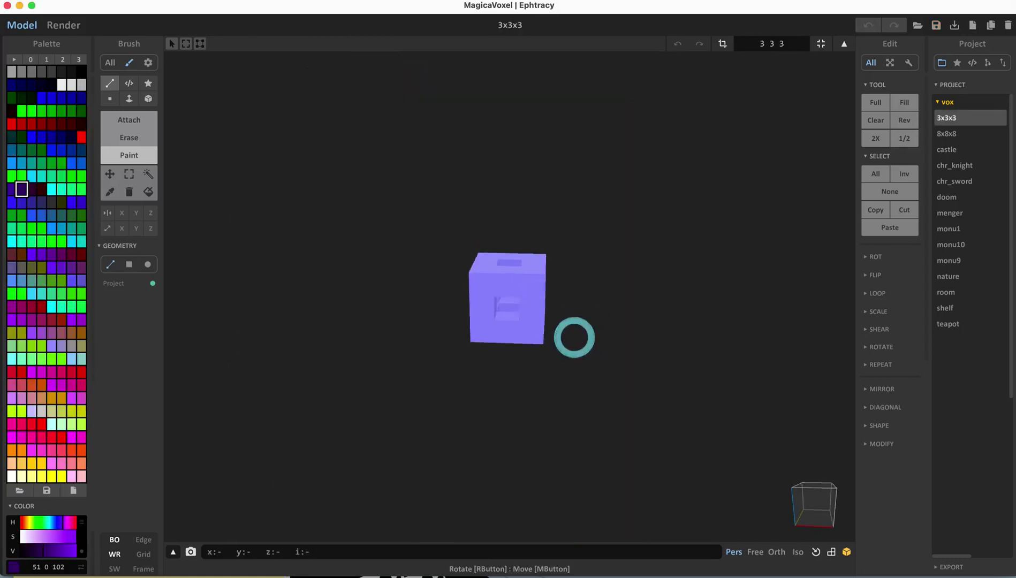
{"action": "right_click_drag", "start_coordinate": [526, 354], "coordinate": [534, 324]}
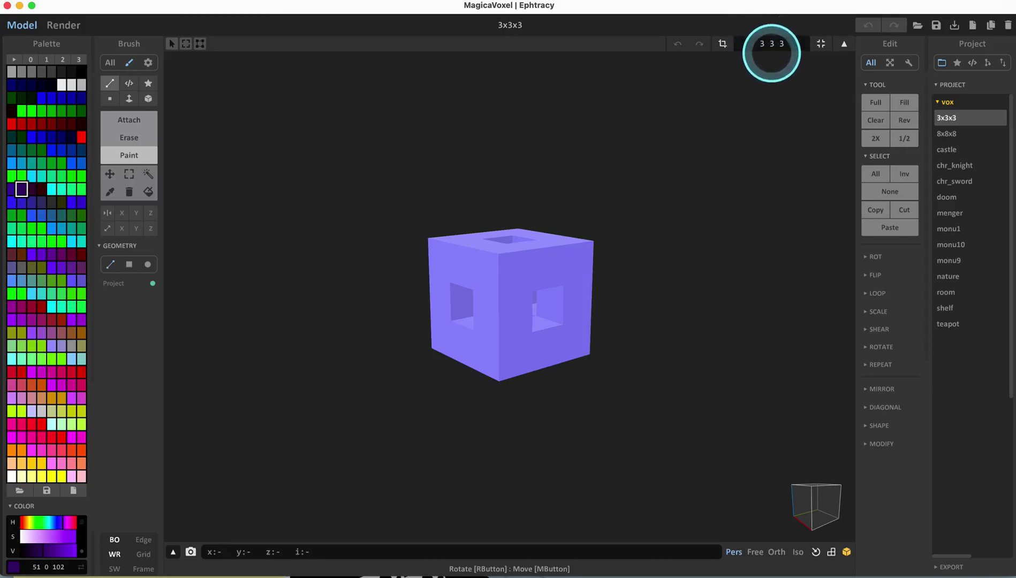
{"action": "right_click_drag", "start_coordinate": [545, 306], "coordinate": [458, 338]}
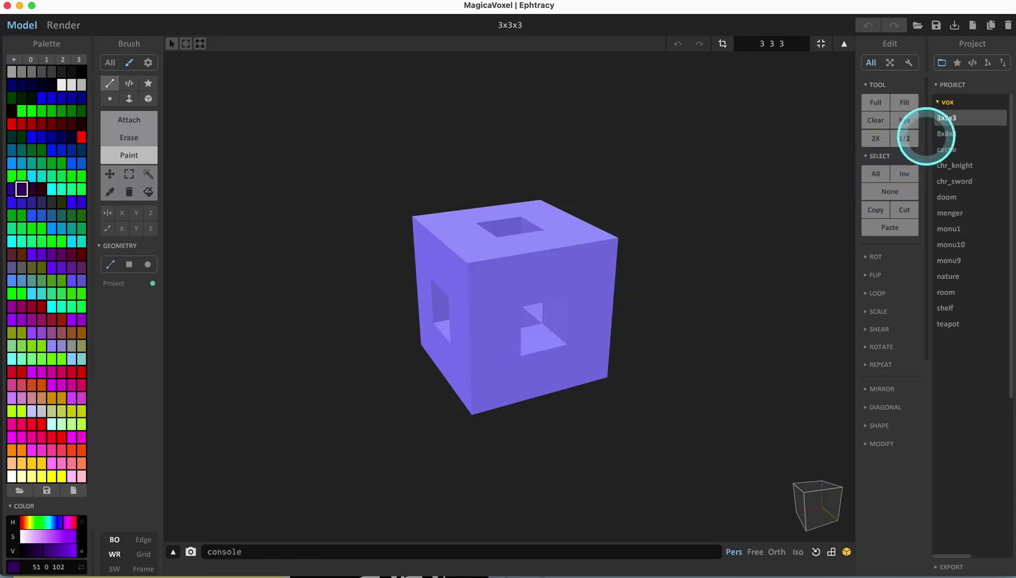
Open the 8x8x8 and castle sample models and look at each one from different angles.
{"action": "left_click", "coordinate": [946, 134]}
{"action": "right_click_drag", "start_coordinate": [580, 318], "coordinate": [484, 318]}
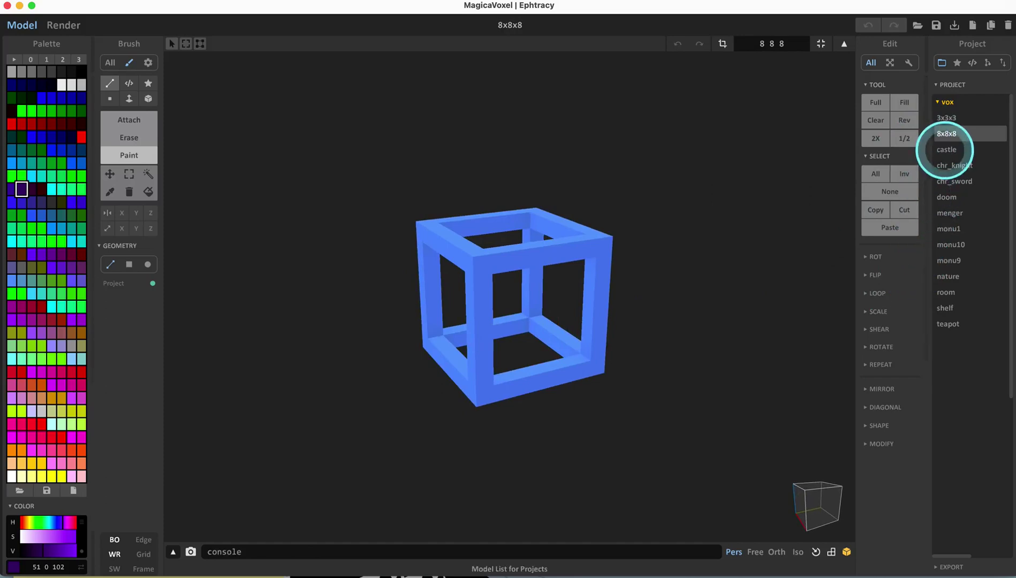
{"action": "left_click", "coordinate": [946, 150]}
{"action": "right_click_drag", "start_coordinate": [664, 369], "coordinate": [511, 316]}
{"action": "scroll", "coordinate": [537, 372], "scroll_direction": "up", "scroll_amount": 3}
Open the chr_knight sample model for a closer look around it, followed by the chr_sword model.
{"action": "left_click", "coordinate": [964, 167]}
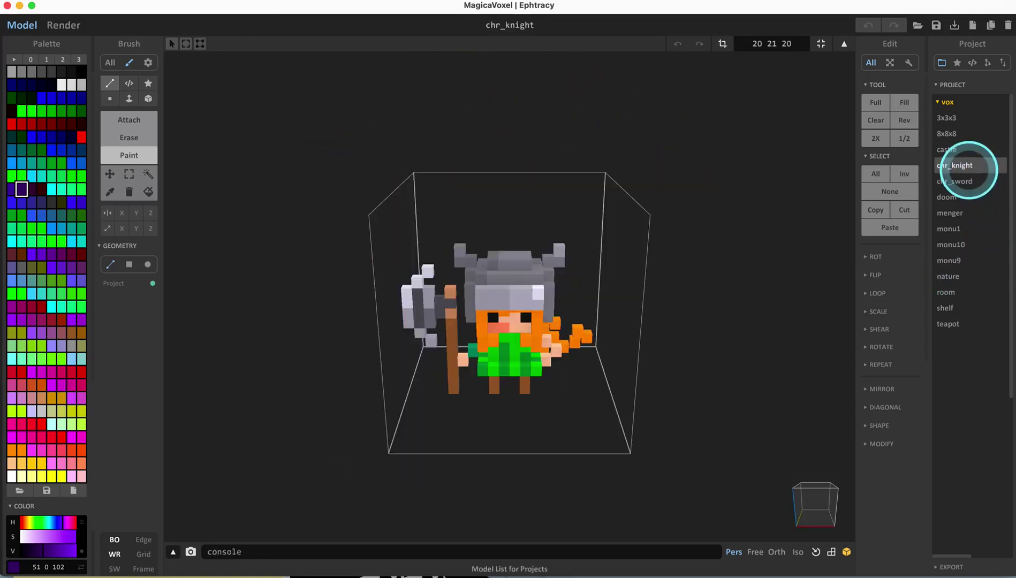
{"action": "mouse_move", "coordinate": [594, 352]}
{"action": "right_mouse_down"}
{"action": "mouse_move", "coordinate": [529, 329]}
{"action": "mouse_move", "coordinate": [556, 344]}
{"action": "mouse_move", "coordinate": [644, 343]}
{"action": "mouse_move", "coordinate": [604, 343]}
{"action": "right_mouse_up"}
{"action": "scroll", "coordinate": [556, 345], "scroll_direction": "up", "scroll_amount": 5}
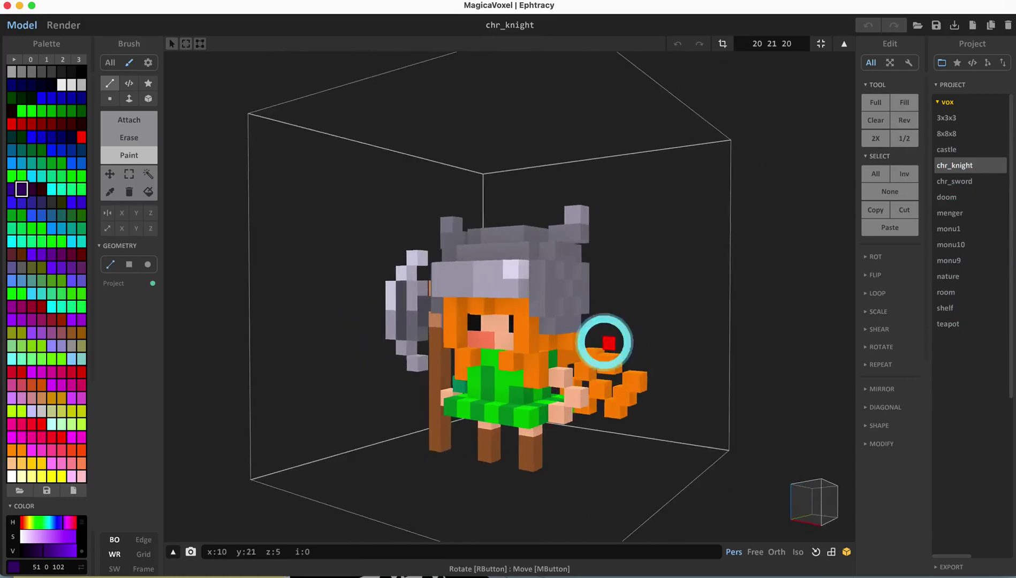
{"action": "left_click", "coordinate": [966, 184]}
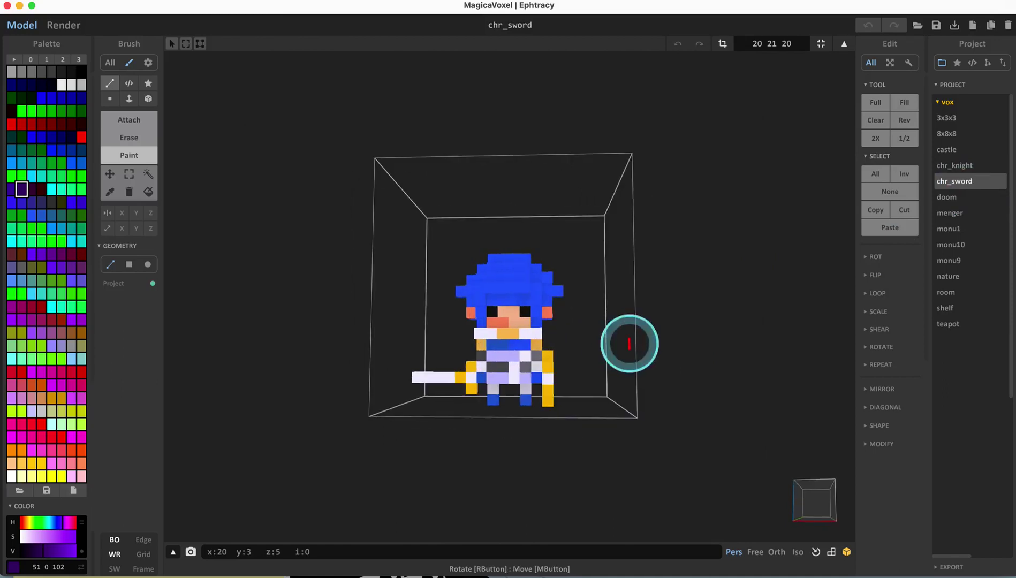
Open the doom and menger sample models and inspect each from different angles.
{"action": "left_click", "coordinate": [947, 197]}
{"action": "right_click_drag", "start_coordinate": [622, 376], "coordinate": [691, 303]}
{"action": "left_click", "coordinate": [950, 213]}
{"action": "right_click_drag", "start_coordinate": [599, 372], "coordinate": [715, 349]}
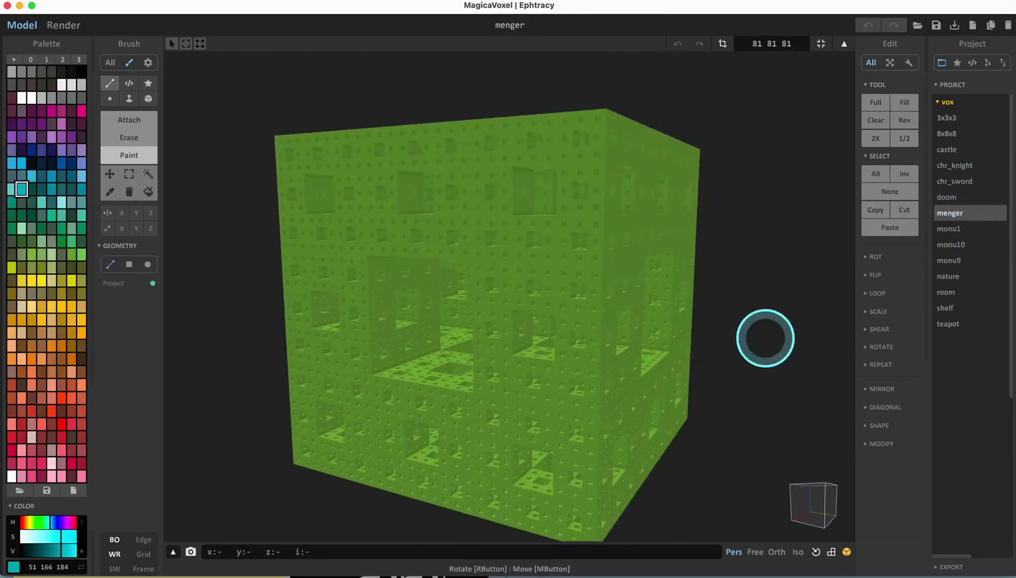
Open the monu1 and monu10 sample models and examine their towers and walls from several sides.
{"action": "left_click", "coordinate": [949, 229]}
{"action": "mouse_move", "coordinate": [535, 333]}
{"action": "right_mouse_down"}
{"action": "mouse_move", "coordinate": [563, 323]}
{"action": "mouse_move", "coordinate": [554, 337]}
{"action": "right_mouse_up"}
{"action": "scroll", "coordinate": [553, 375], "scroll_direction": "up", "scroll_amount": 3}
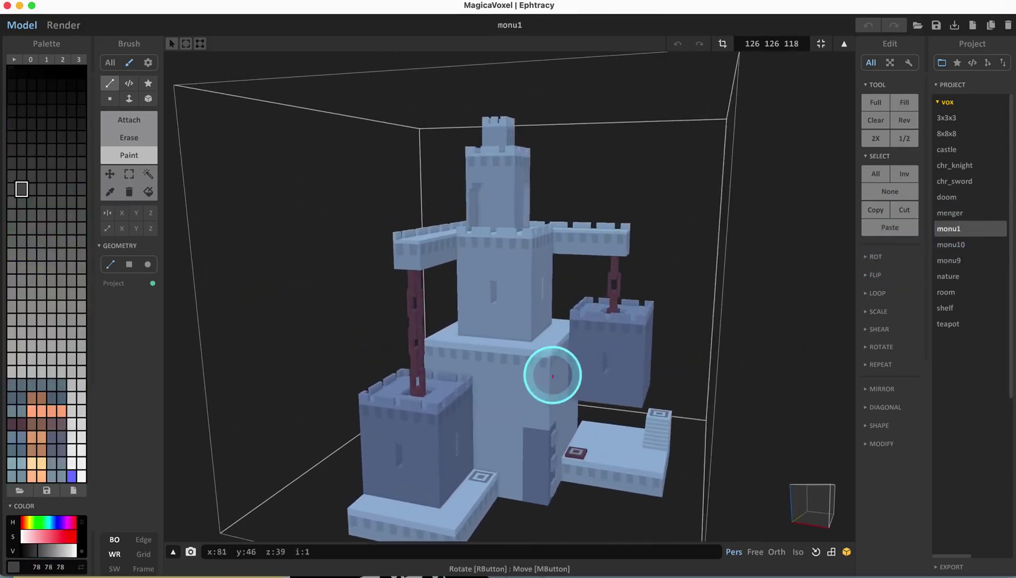
{"action": "scroll", "coordinate": [552, 375], "scroll_direction": "up", "scroll_amount": 1}
{"action": "right_click_drag", "start_coordinate": [567, 389], "coordinate": [529, 375]}
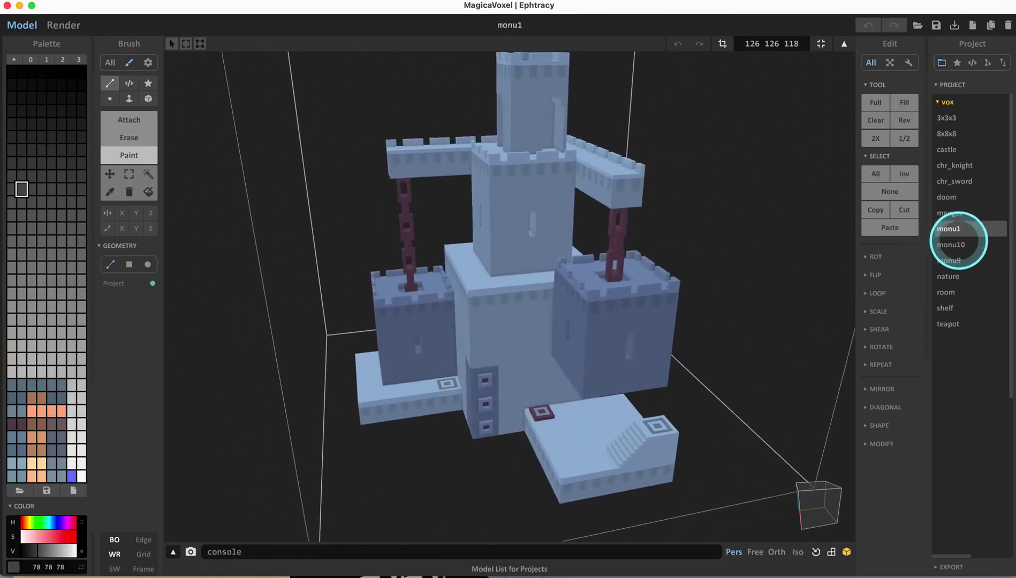
{"action": "left_click", "coordinate": [959, 244]}
{"action": "right_click_drag", "start_coordinate": [534, 415], "coordinate": [502, 401]}
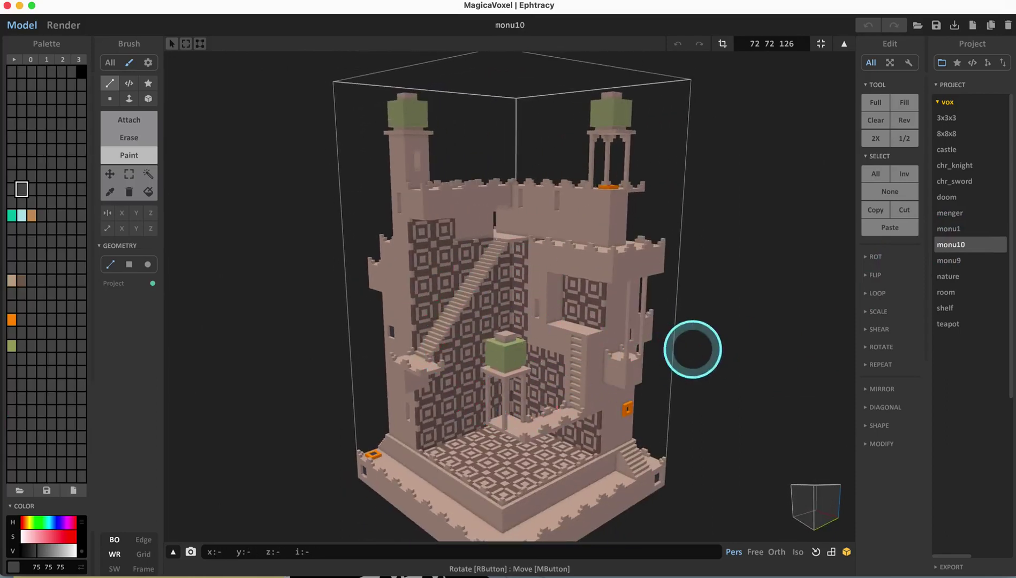
Open the monu9 and nature sample models and view each of them at an angle.
{"action": "left_click", "coordinate": [954, 260]}
{"action": "right_click_drag", "start_coordinate": [577, 380], "coordinate": [624, 386]}
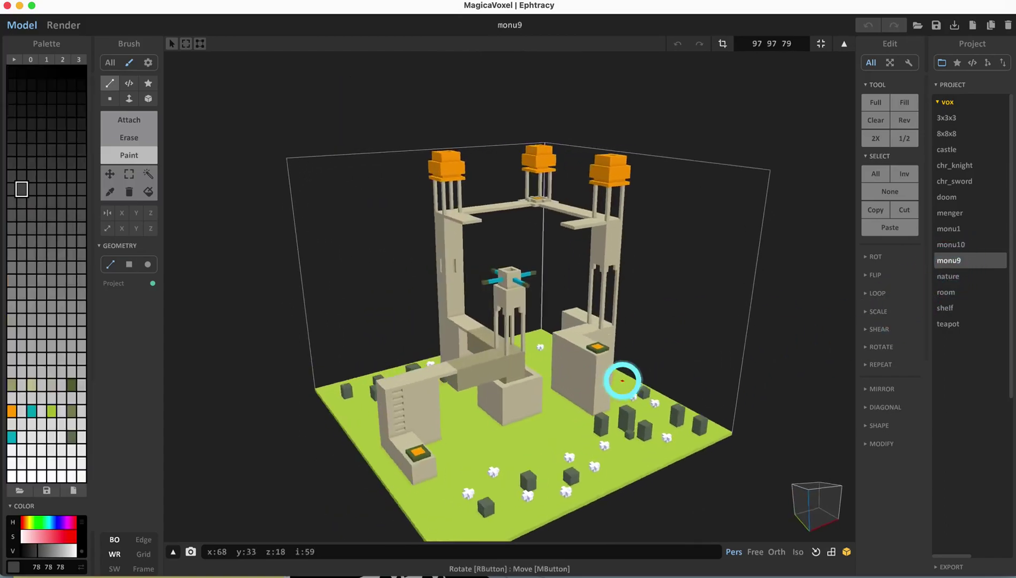
{"action": "left_click", "coordinate": [947, 276]}
{"action": "right_click_drag", "start_coordinate": [568, 319], "coordinate": [516, 307]}
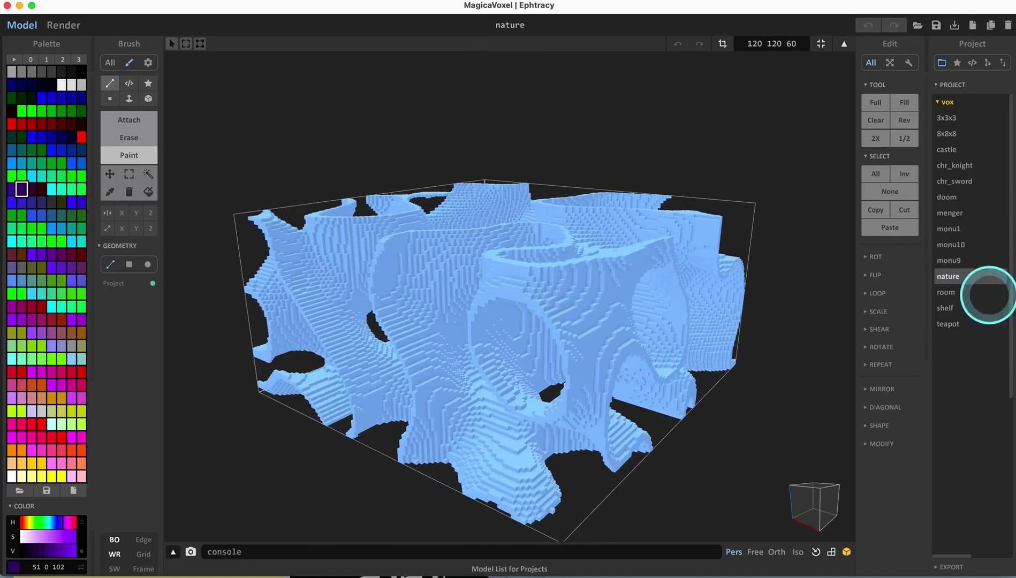
Open the room sample model to examine its interior, and view the shelf model from another side.
{"action": "left_click", "coordinate": [958, 293]}
{"action": "right_click_drag", "start_coordinate": [739, 373], "coordinate": [645, 365]}
{"action": "scroll", "coordinate": [644, 369], "scroll_direction": "up", "scroll_amount": 5}
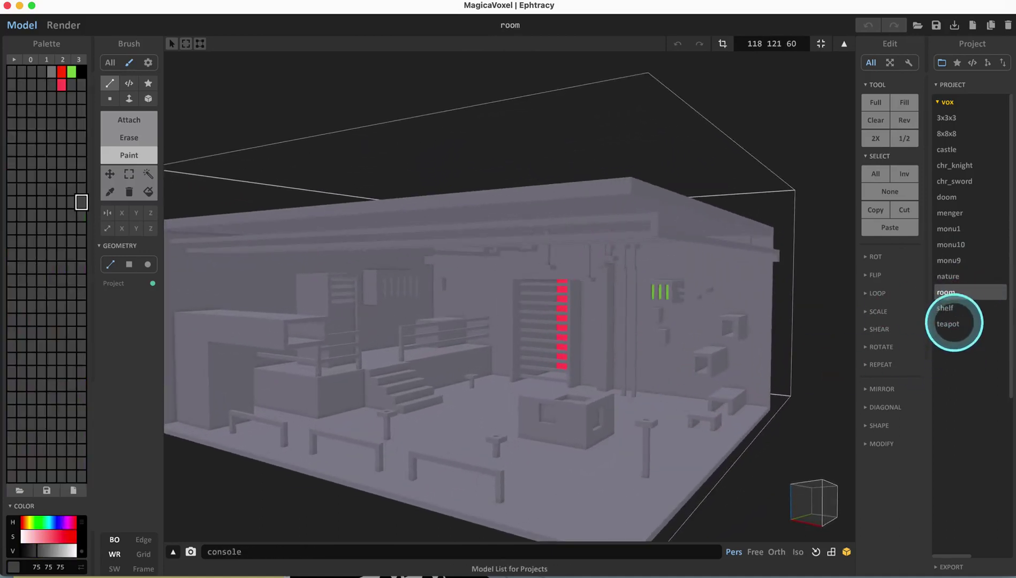
{"action": "left_click", "coordinate": [946, 308]}
{"action": "right_click_drag", "start_coordinate": [731, 334], "coordinate": [563, 345]}
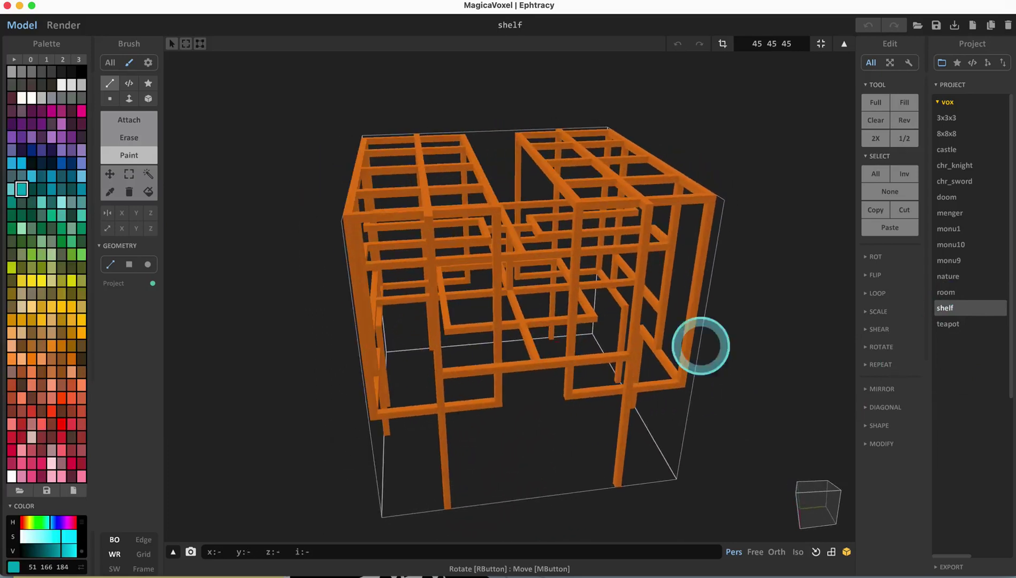
View the teapot sample model and reopen chr_knight to see it at an angle.
{"action": "left_click", "coordinate": [949, 324]}
{"action": "right_click_drag", "start_coordinate": [657, 350], "coordinate": [637, 349]}
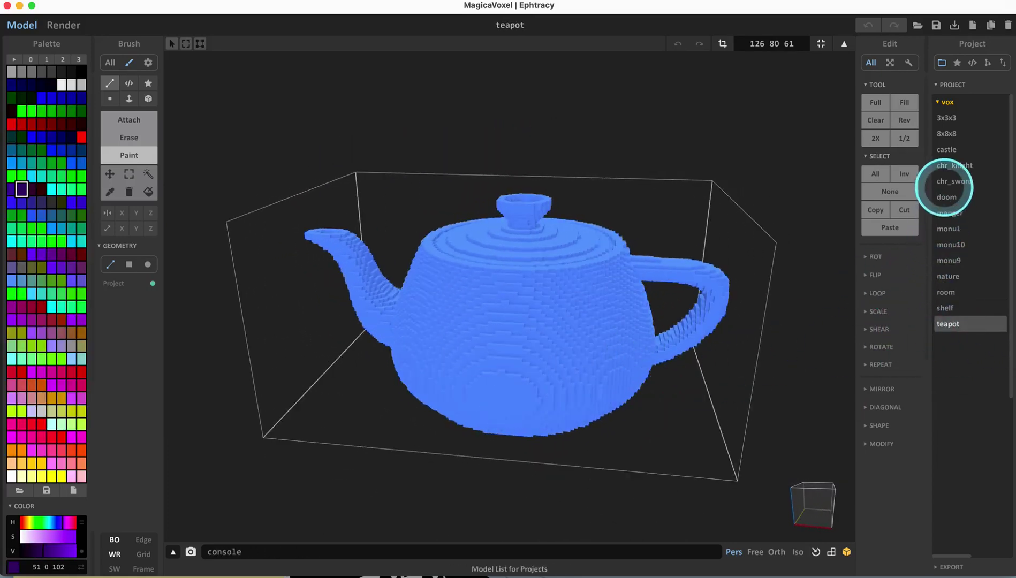
{"action": "left_click", "coordinate": [947, 166]}
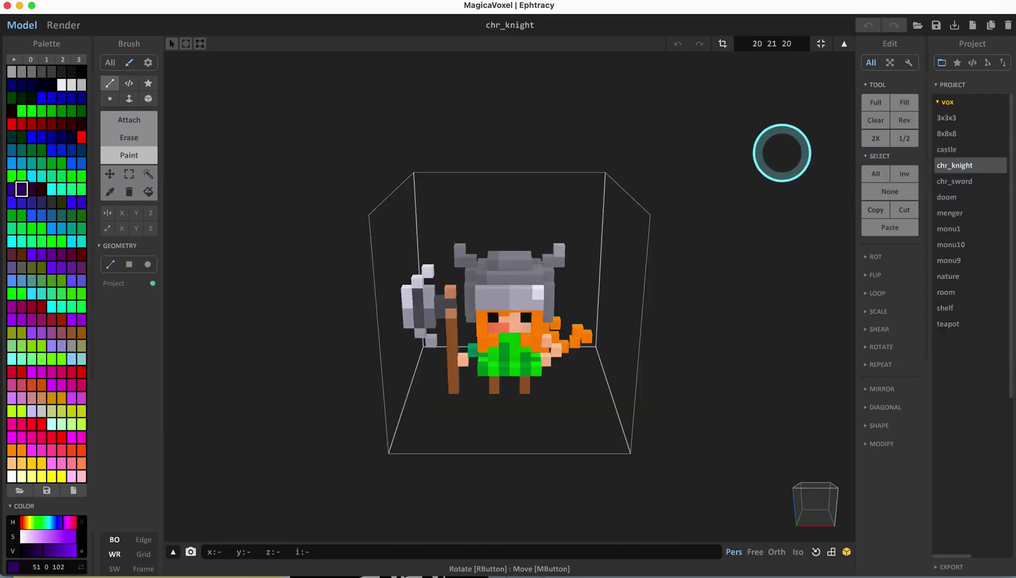
{"action": "right_click_drag", "start_coordinate": [729, 205], "coordinate": [672, 208]}
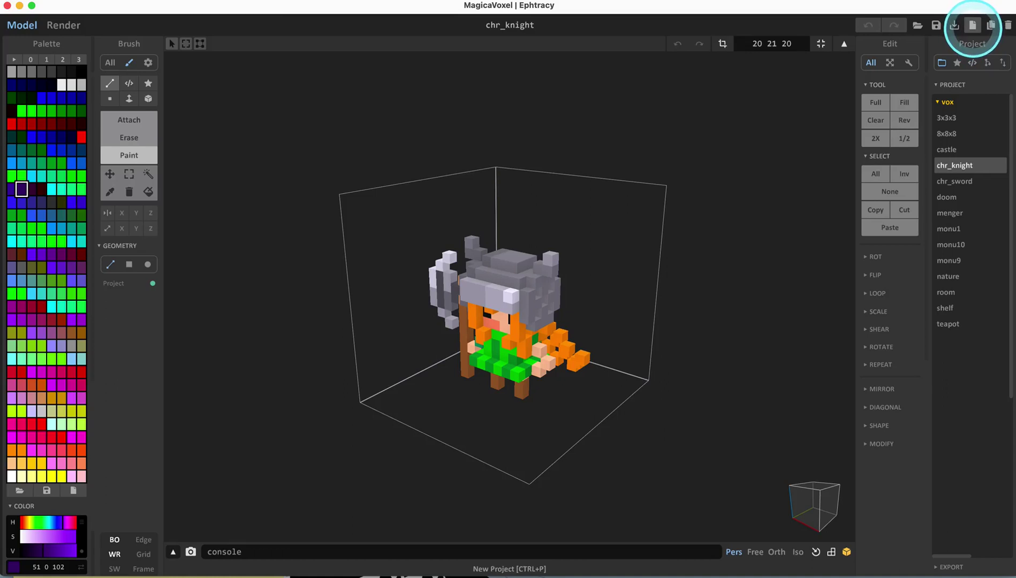
Create a new project and load Default Palette 1.
{"action": "left_click", "coordinate": [973, 25]}
{"action": "right_click_drag", "start_coordinate": [647, 286], "coordinate": [347, 274]}
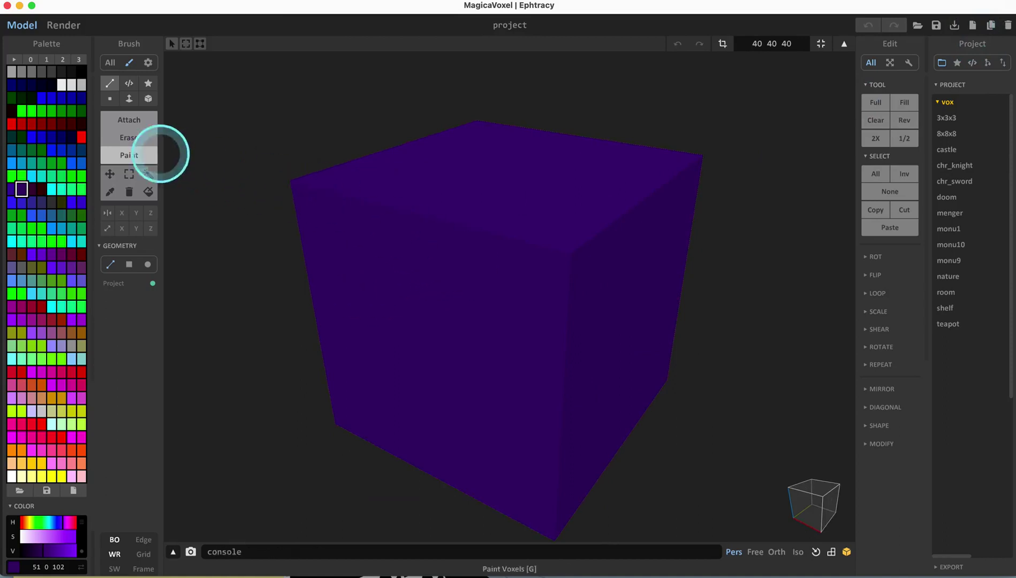
{"action": "left_click", "coordinate": [41, 72]}
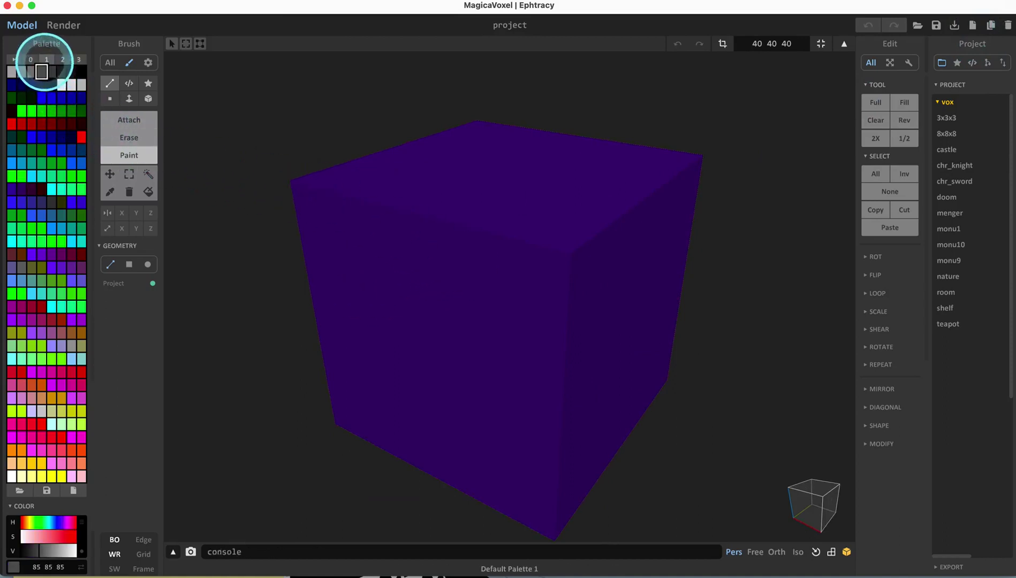
{"action": "left_click", "coordinate": [47, 59]}
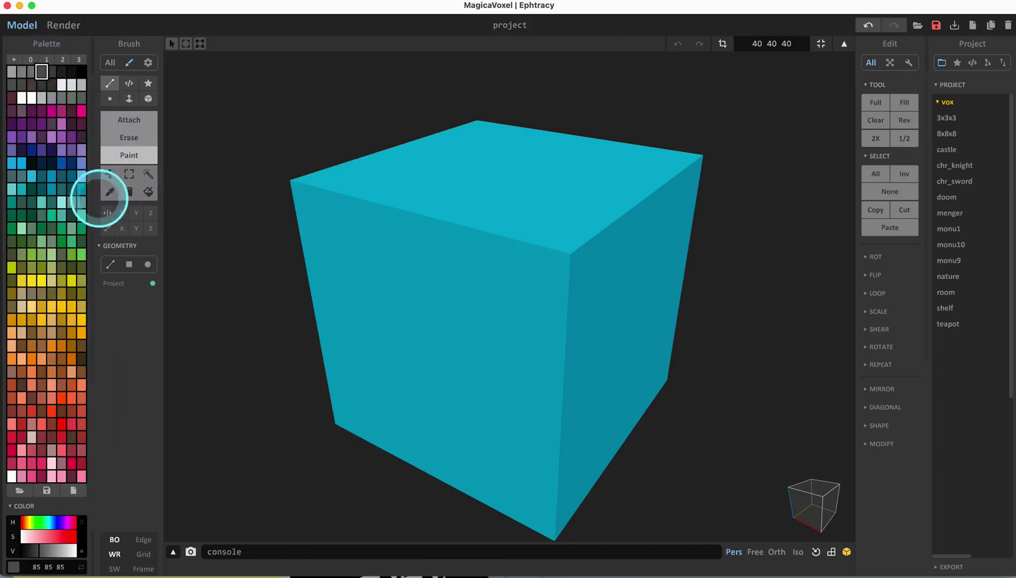
Clear the volume and attach two crossing Geometry lines in yellow-orange (232 182 71) on the floor.
{"action": "right_click_drag", "start_coordinate": [578, 295], "coordinate": [583, 279]}
{"action": "left_click", "coordinate": [867, 124]}
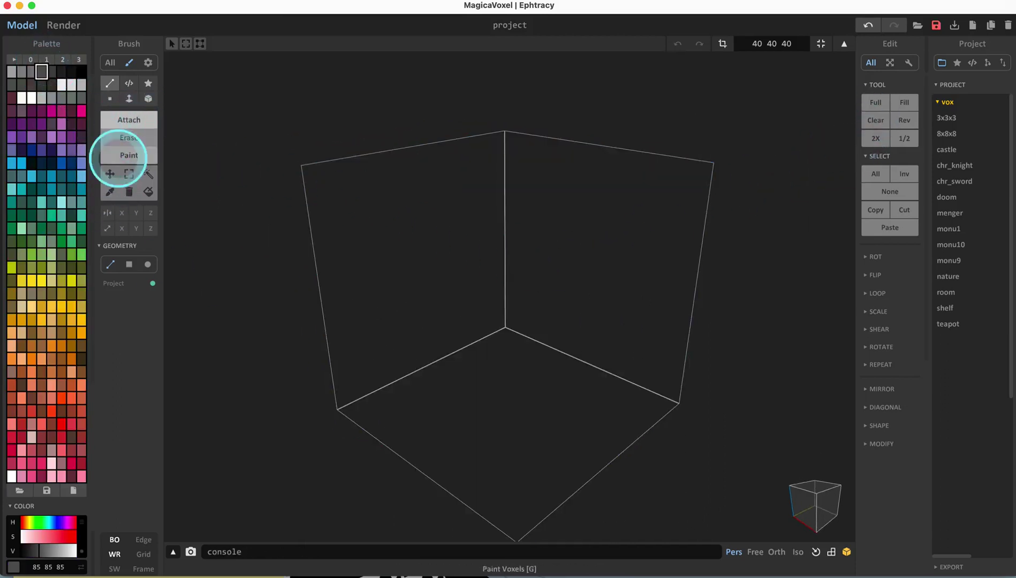
{"action": "left_click", "coordinate": [72, 320]}
{"action": "mouse_move", "coordinate": [449, 380]}
{"action": "left_mouse_down"}
{"action": "mouse_move", "coordinate": [486, 409]}
{"action": "mouse_move", "coordinate": [578, 429]}
{"action": "mouse_move", "coordinate": [613, 406]}
{"action": "left_mouse_up"}
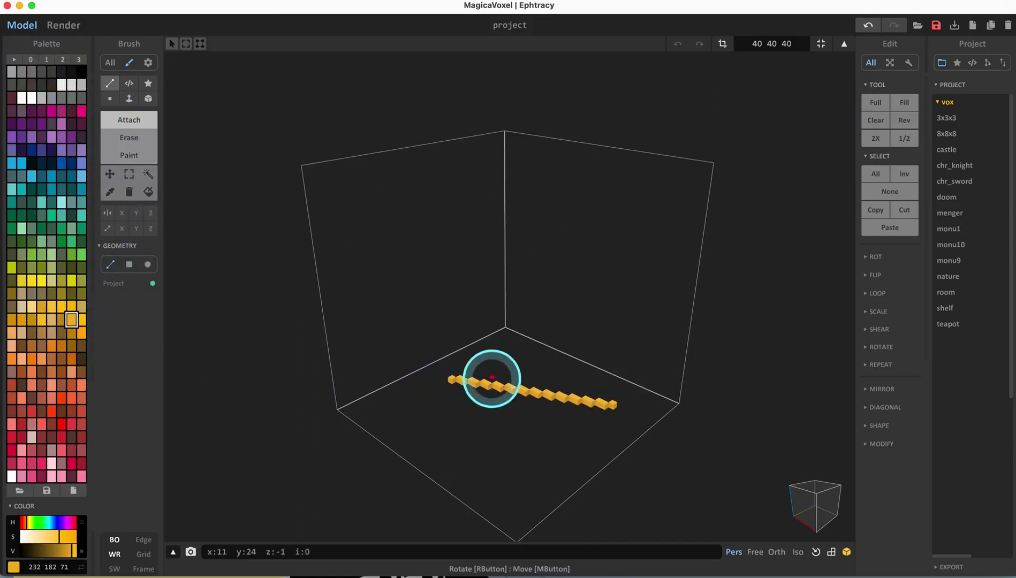
{"action": "left_click_drag", "start_coordinate": [493, 380], "coordinate": [509, 463]}
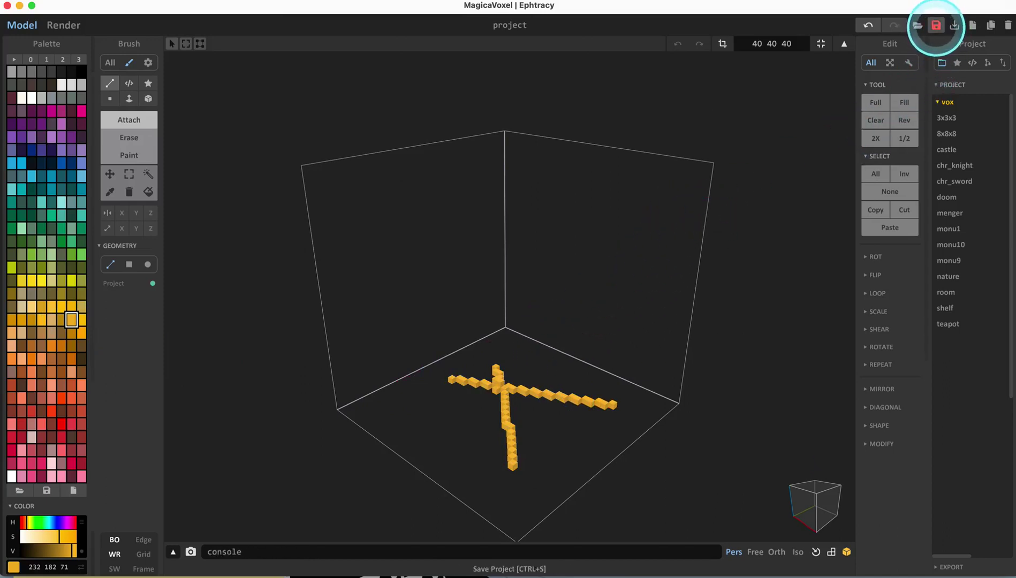
Save the project to the Desktop as "My first vox.vox".
{"action": "left_click", "coordinate": [936, 25]}
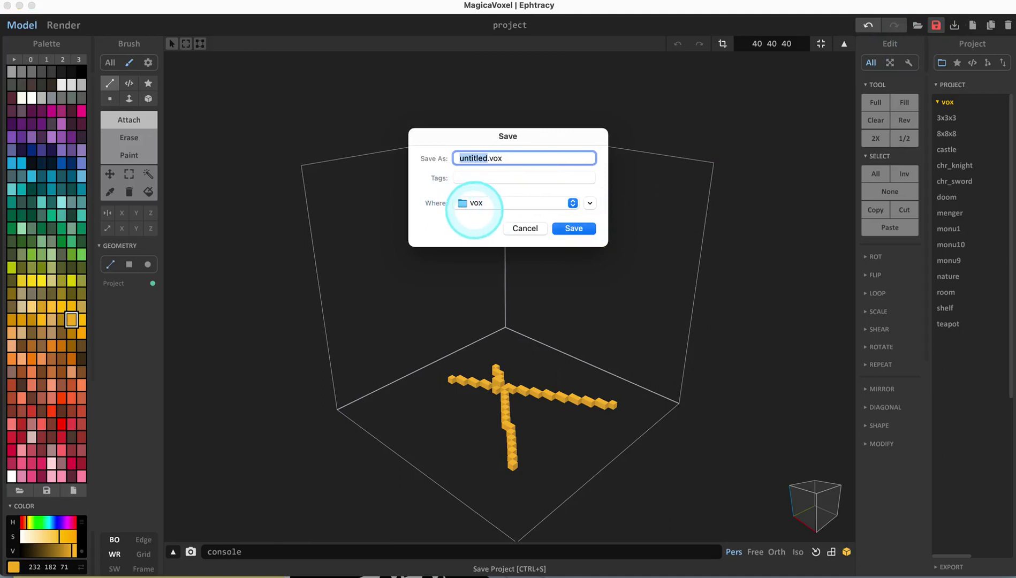
{"action": "left_click", "coordinate": [480, 202]}
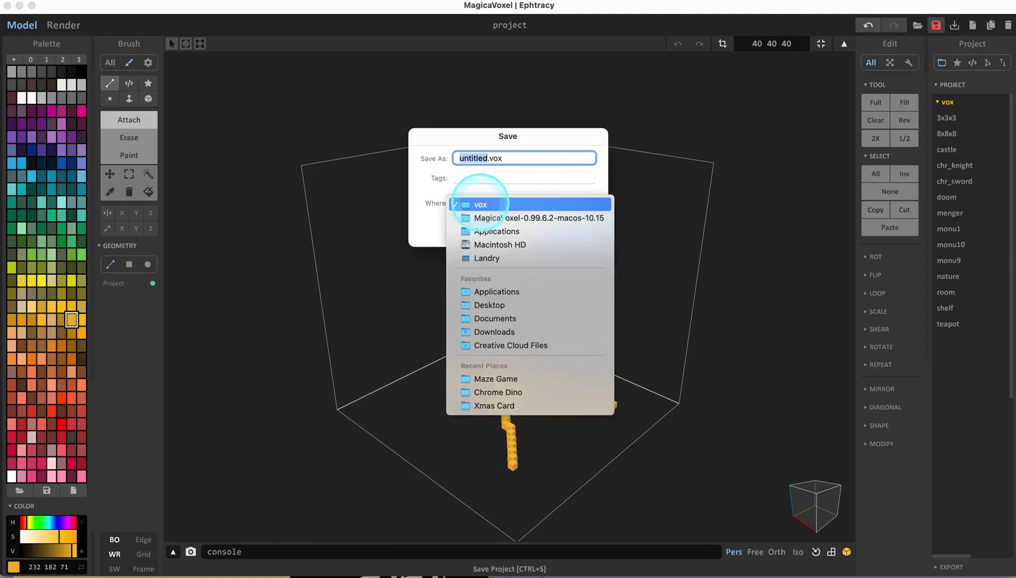
{"action": "left_click", "coordinate": [479, 303]}
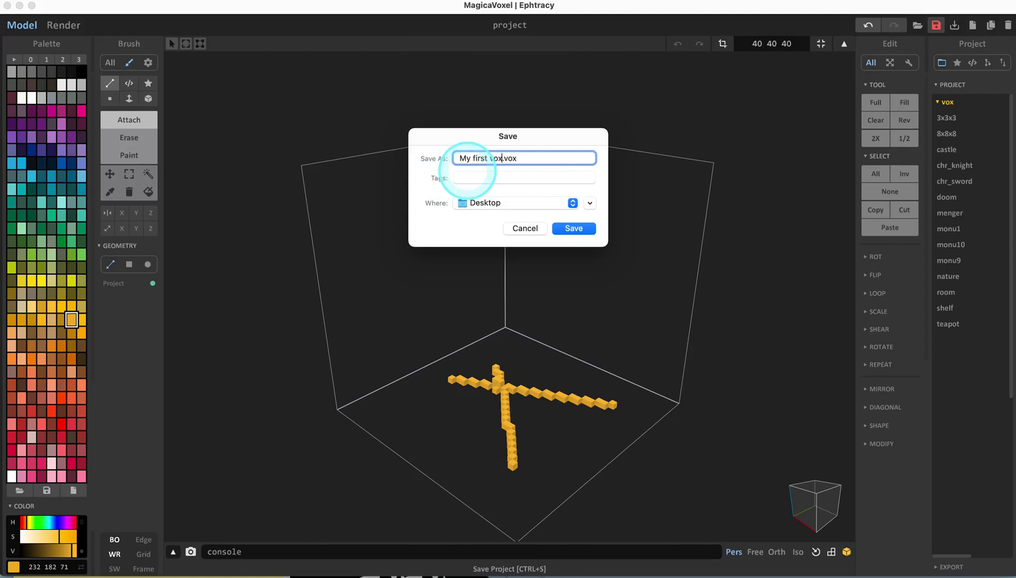
{"action": "left_click", "coordinate": [574, 228]}
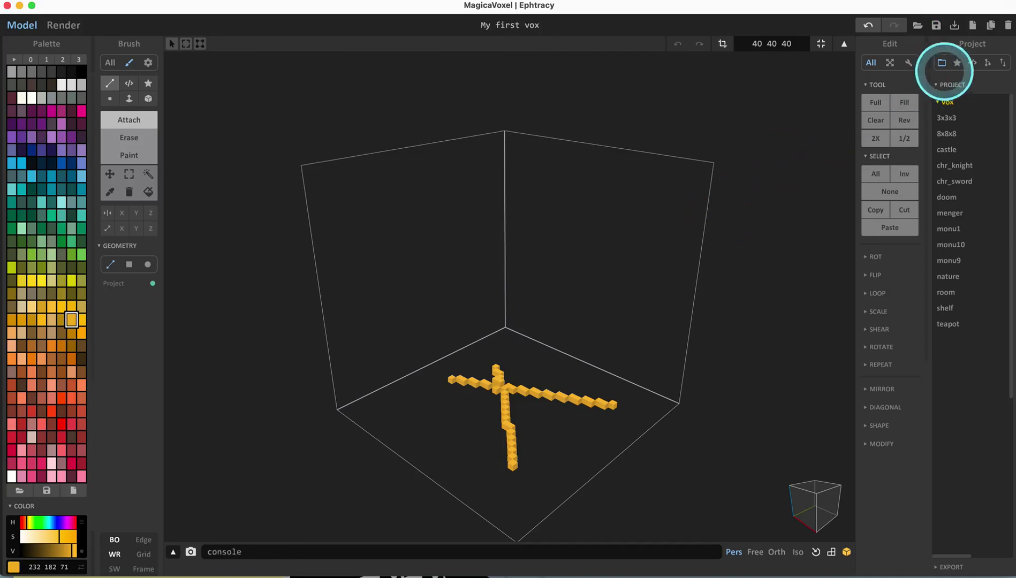
Create another new project, reopen "My first vox.vox" from the Desktop and view its crossed lines from several angles.
{"action": "left_click", "coordinate": [973, 24]}
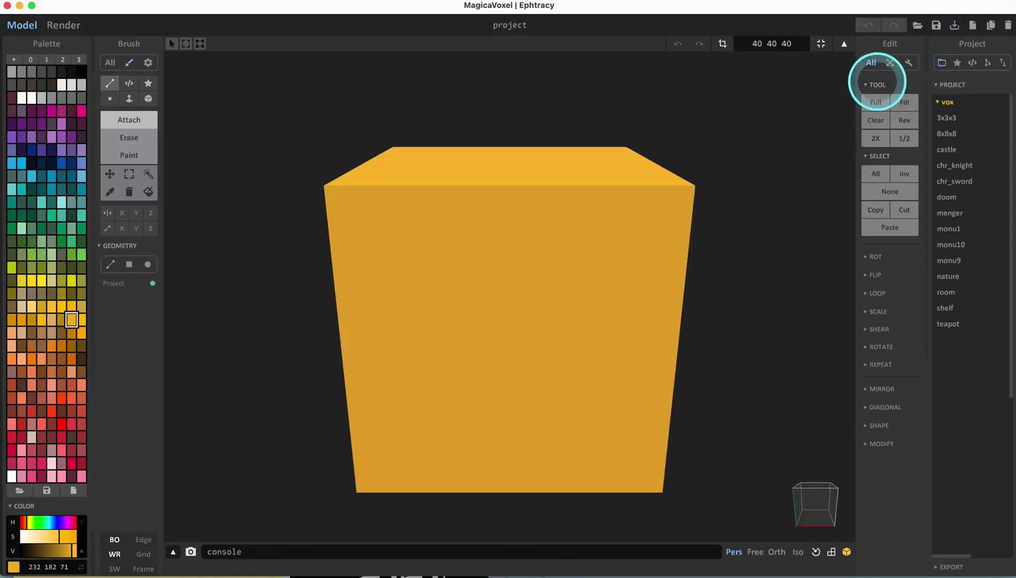
{"action": "right_click_drag", "start_coordinate": [703, 175], "coordinate": [686, 177]}
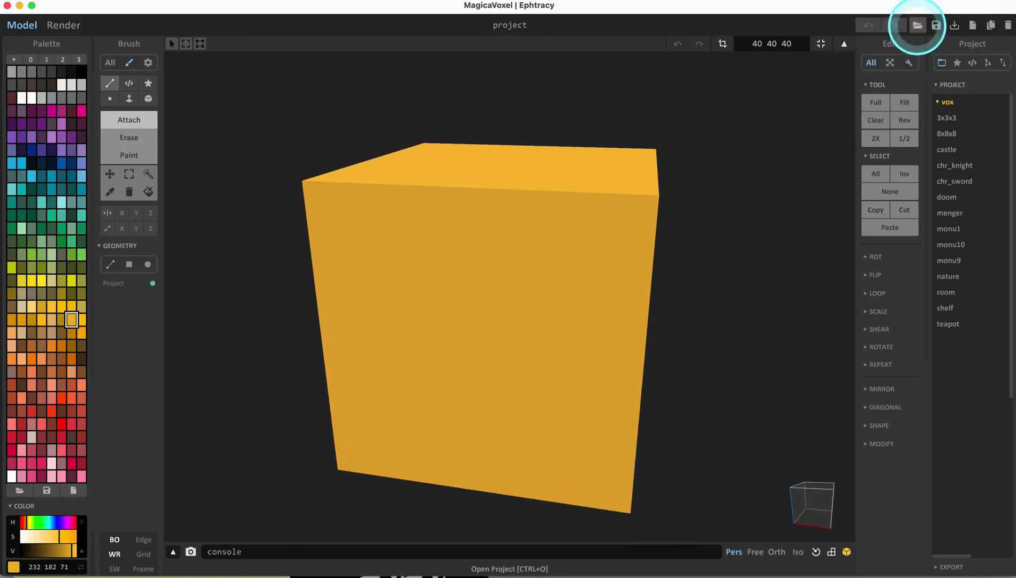
{"action": "left_click", "coordinate": [917, 25]}
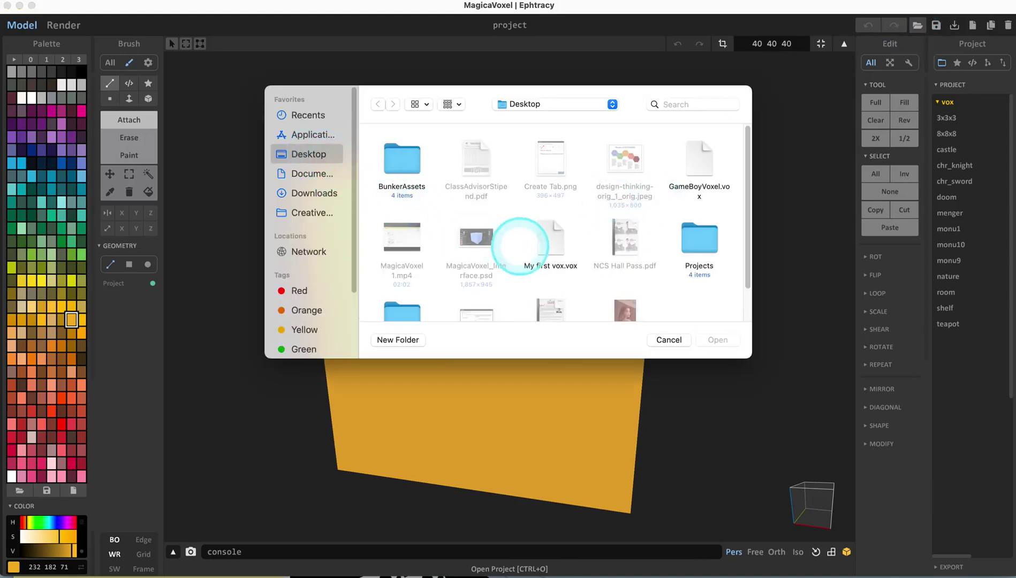
{"action": "scroll", "coordinate": [469, 284], "scroll_direction": "down", "scroll_amount": 1}
{"action": "double_click", "coordinate": [548, 231]}
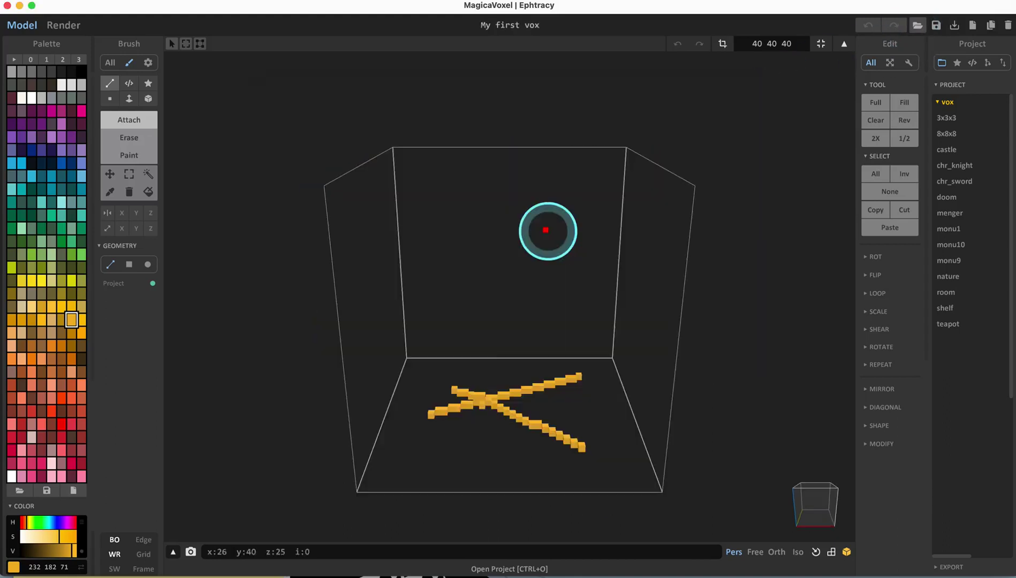
{"action": "right_click_drag", "start_coordinate": [544, 275], "coordinate": [504, 399]}
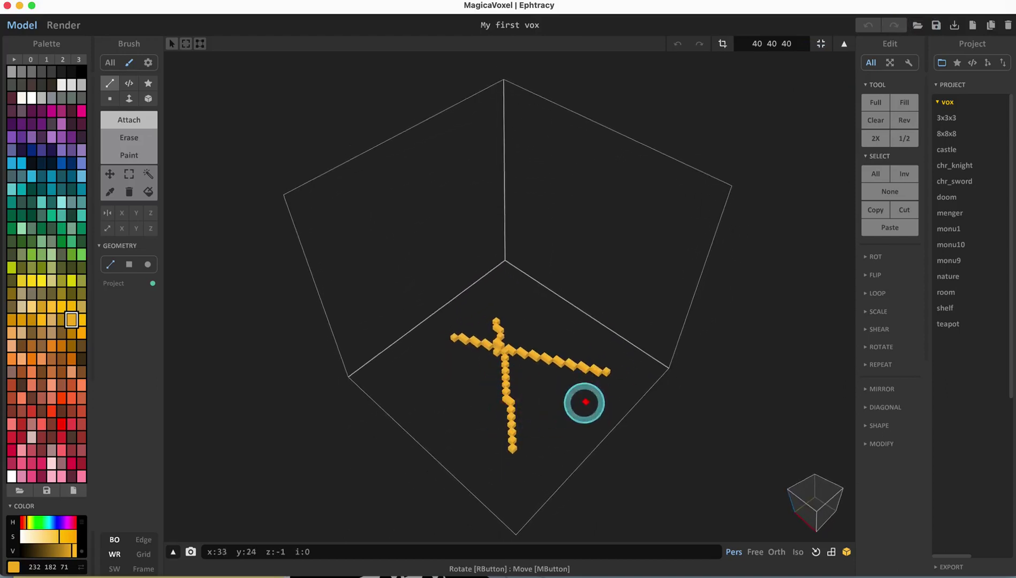
{"action": "right_click_drag", "start_coordinate": [585, 401], "coordinate": [585, 390]}
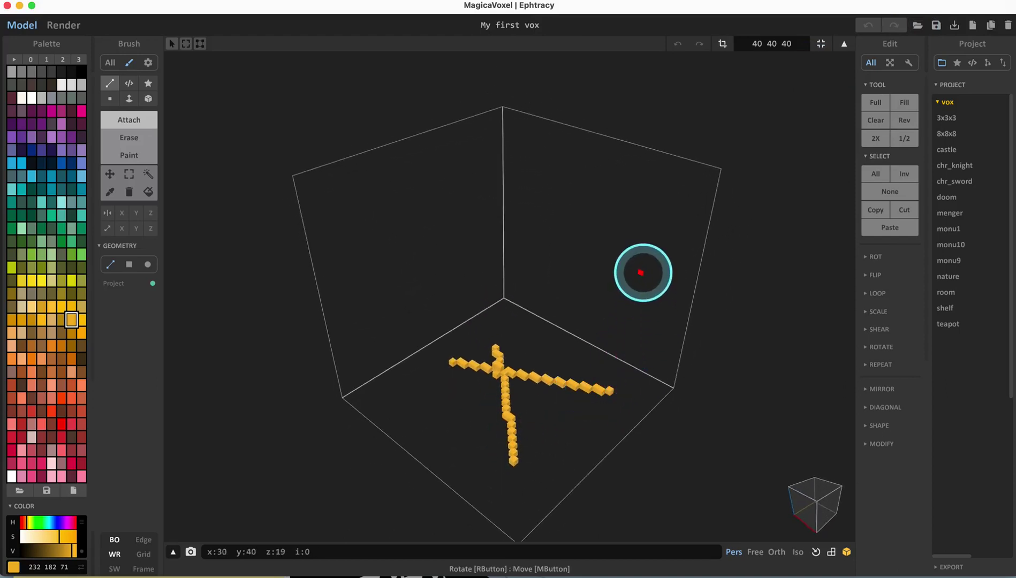
{"action": "right_click_drag", "start_coordinate": [660, 297], "coordinate": [617, 322]}
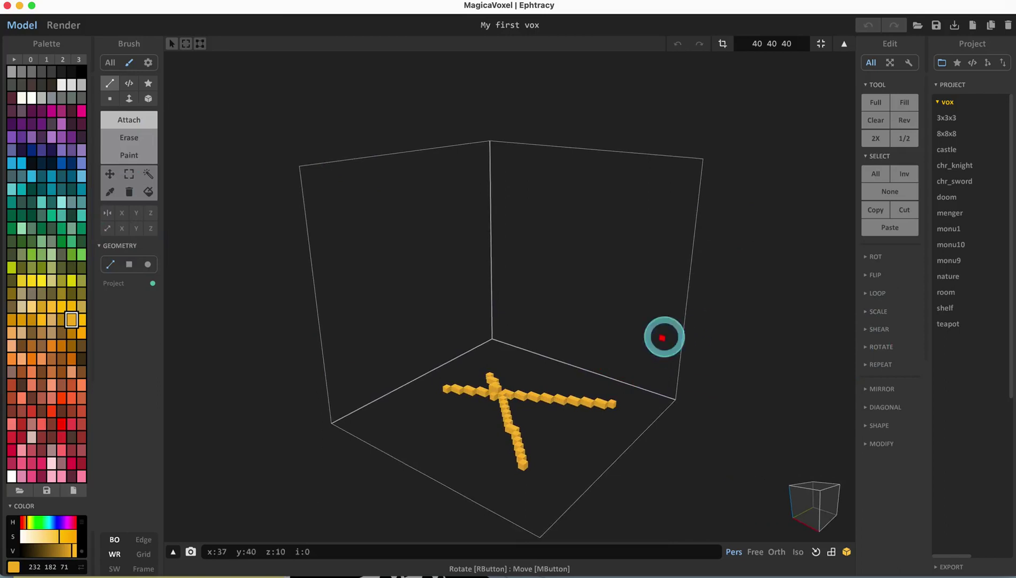
{"action": "right_click_drag", "start_coordinate": [666, 338], "coordinate": [619, 335]}
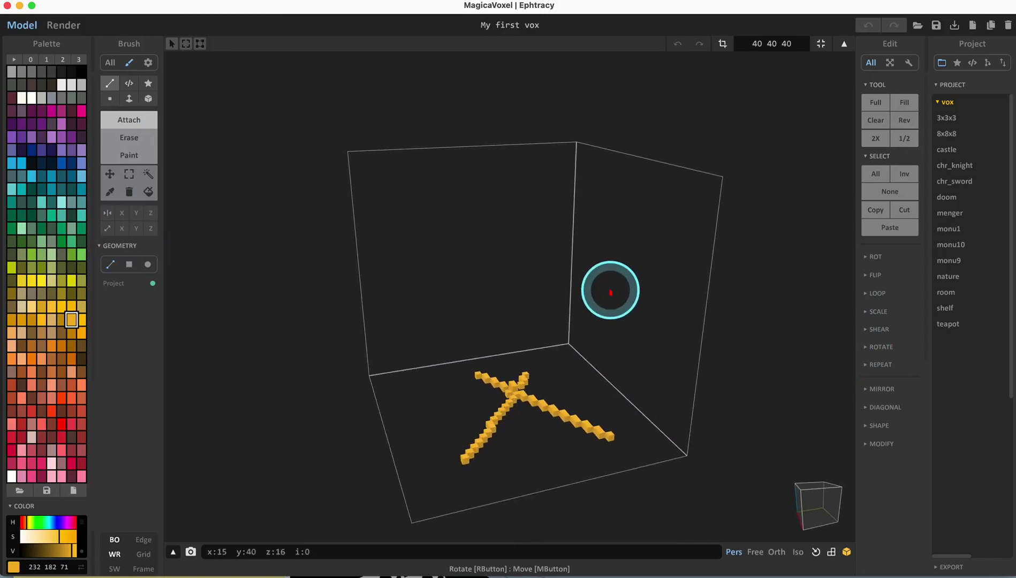